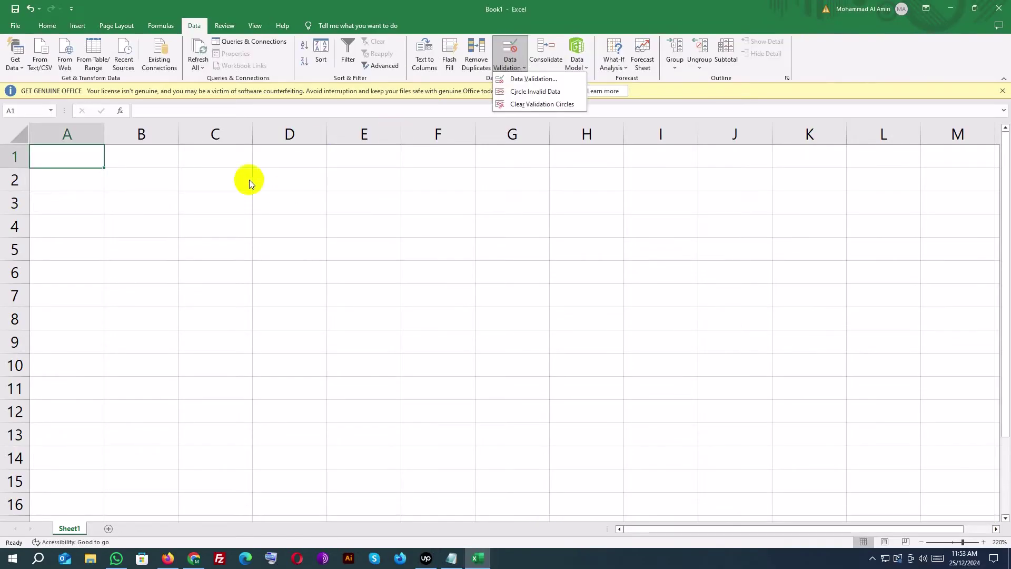
Open the Data Validation settings and try Whole number as the allowed type.
{"action": "left_click", "coordinate": [275, 173]}
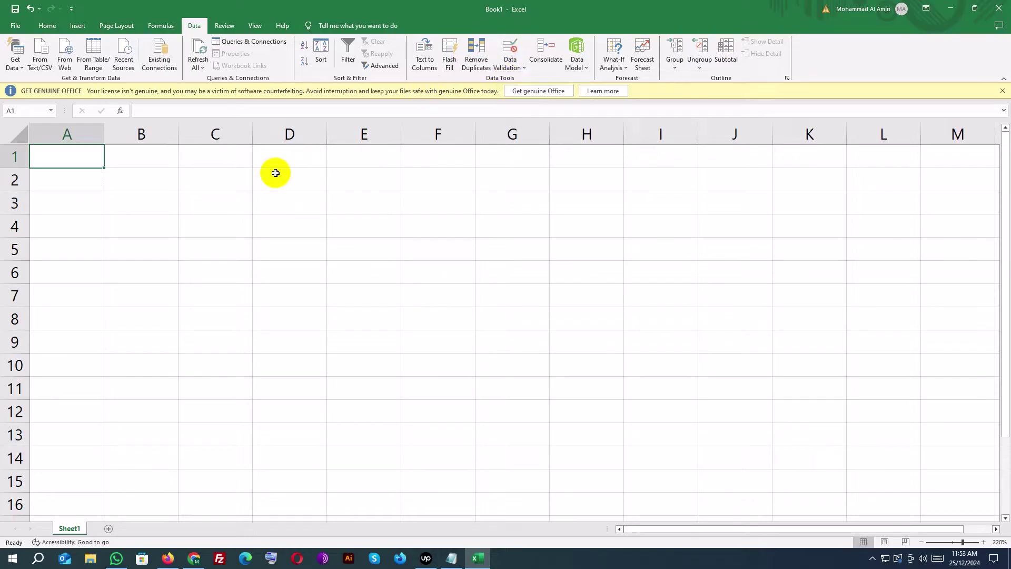
{"action": "left_click", "coordinate": [518, 67]}
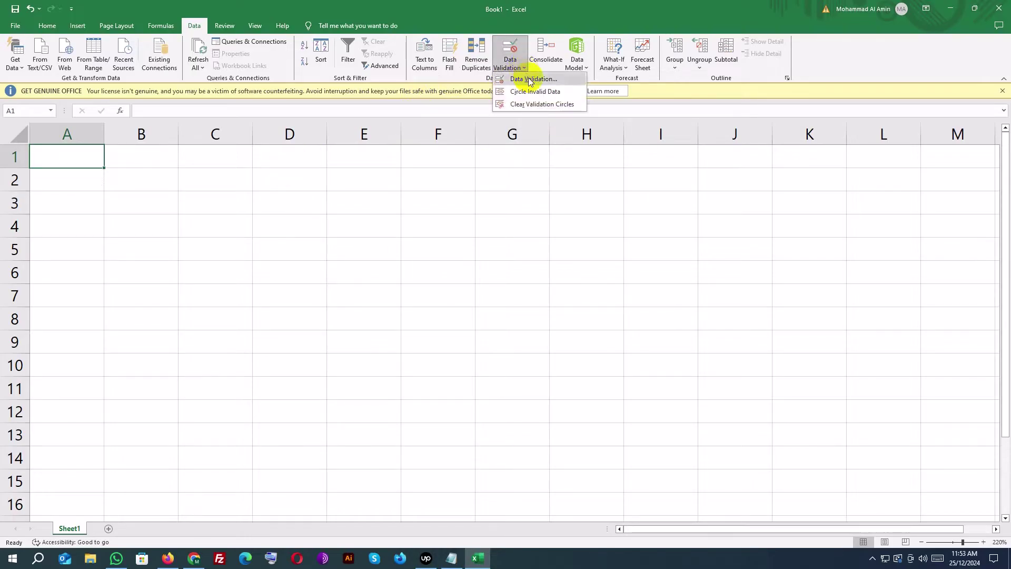
{"action": "left_click", "coordinate": [530, 79]}
{"action": "left_click", "coordinate": [601, 230]}
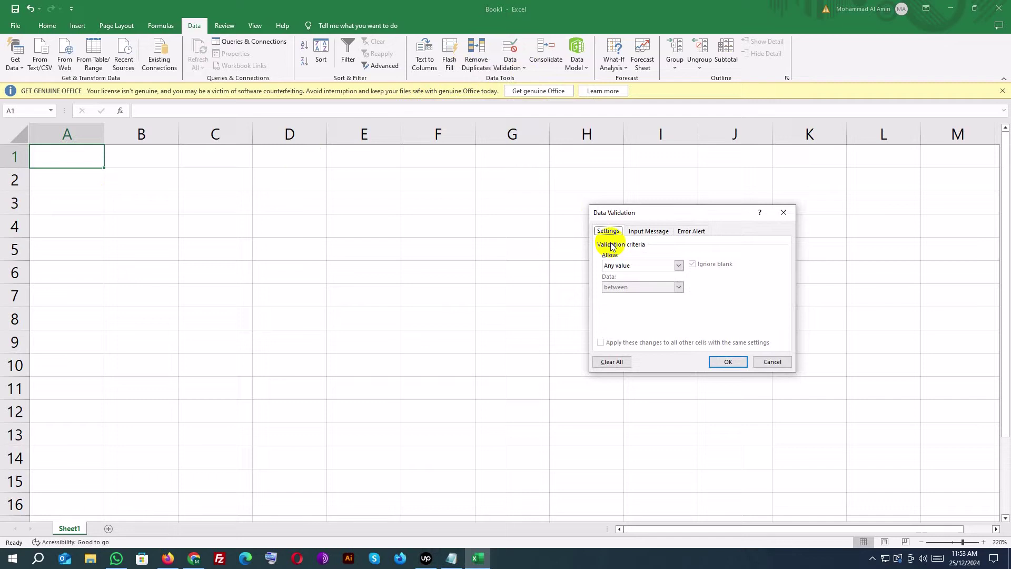
{"action": "left_click", "coordinate": [615, 266]}
{"action": "left_click", "coordinate": [622, 282]}
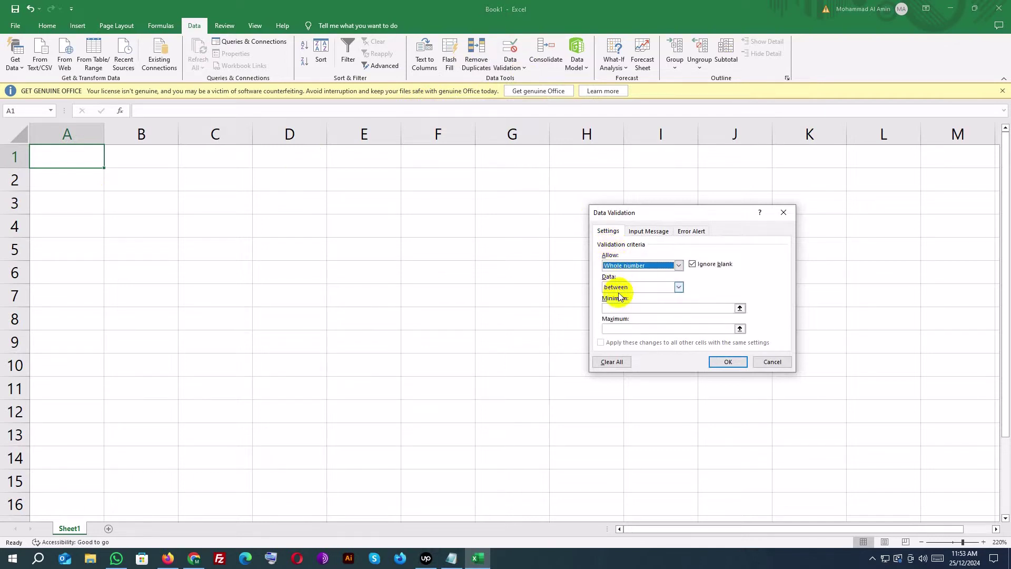
Compare the Decimal, Date and Text length types, then cancel without applying any rule.
{"action": "left_click", "coordinate": [615, 265]}
{"action": "left_click", "coordinate": [618, 289]}
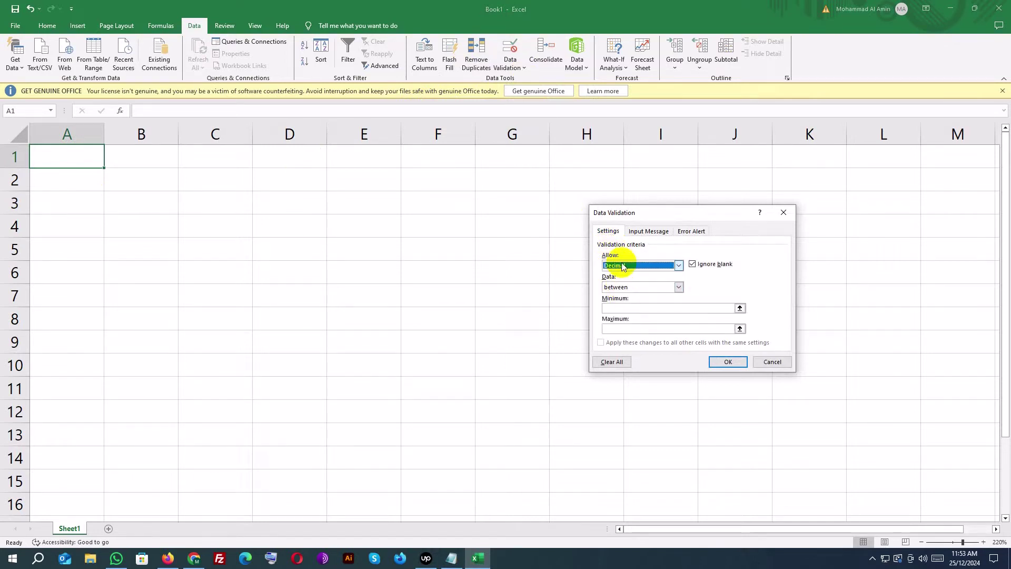
{"action": "left_click", "coordinate": [619, 265]}
{"action": "left_click", "coordinate": [622, 303]}
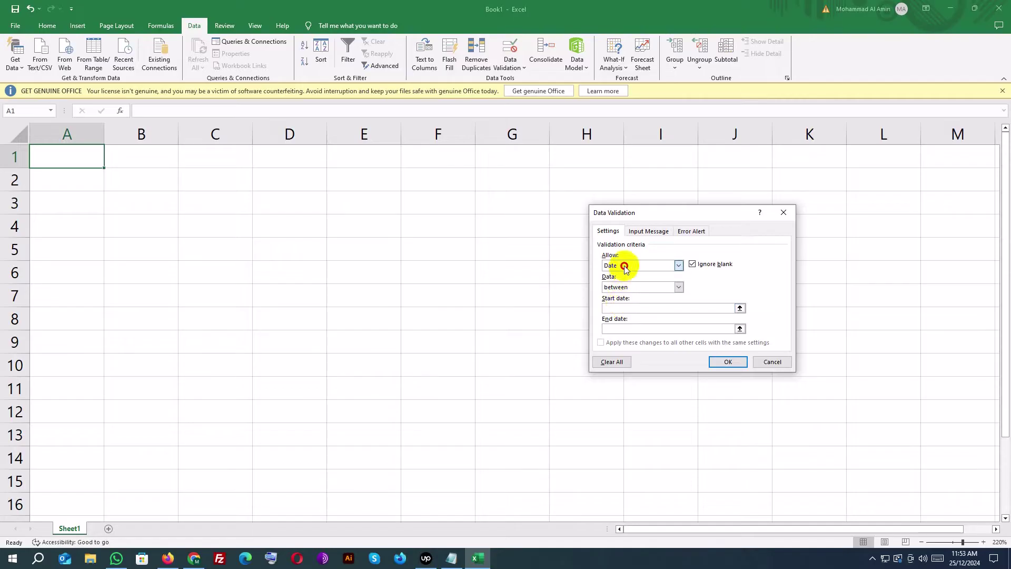
{"action": "left_click", "coordinate": [627, 266]}
{"action": "left_click", "coordinate": [635, 316]}
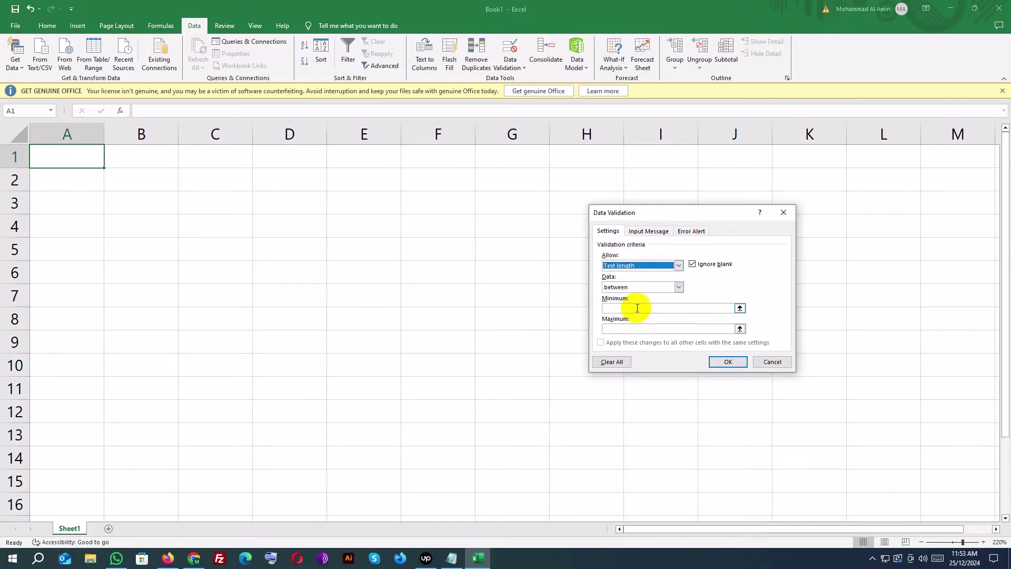
{"action": "left_click_drag", "start_coordinate": [763, 360], "coordinate": [609, 353]}
{"action": "left_click", "coordinate": [772, 361]}
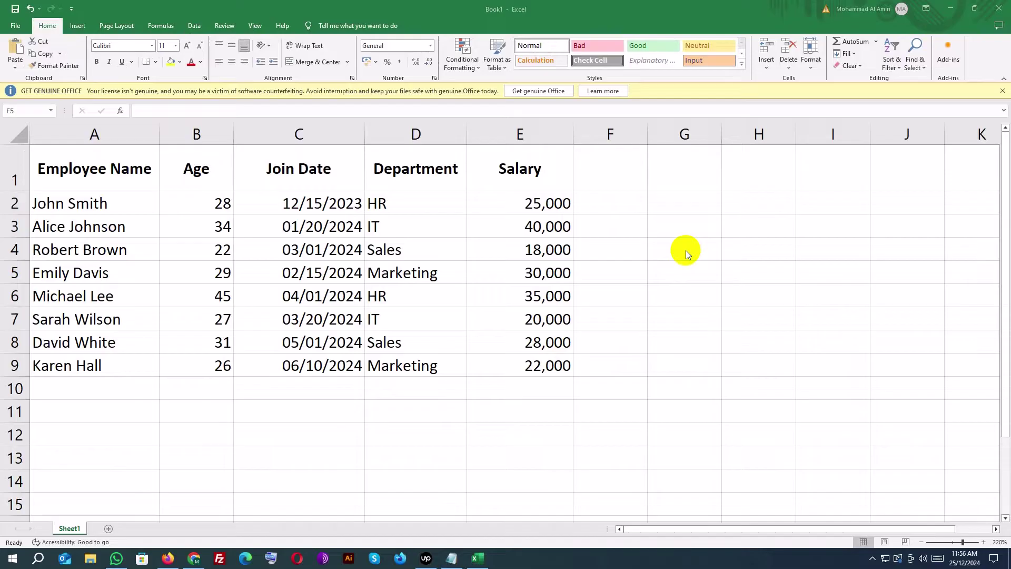
{"action": "left_click", "coordinate": [91, 156]}
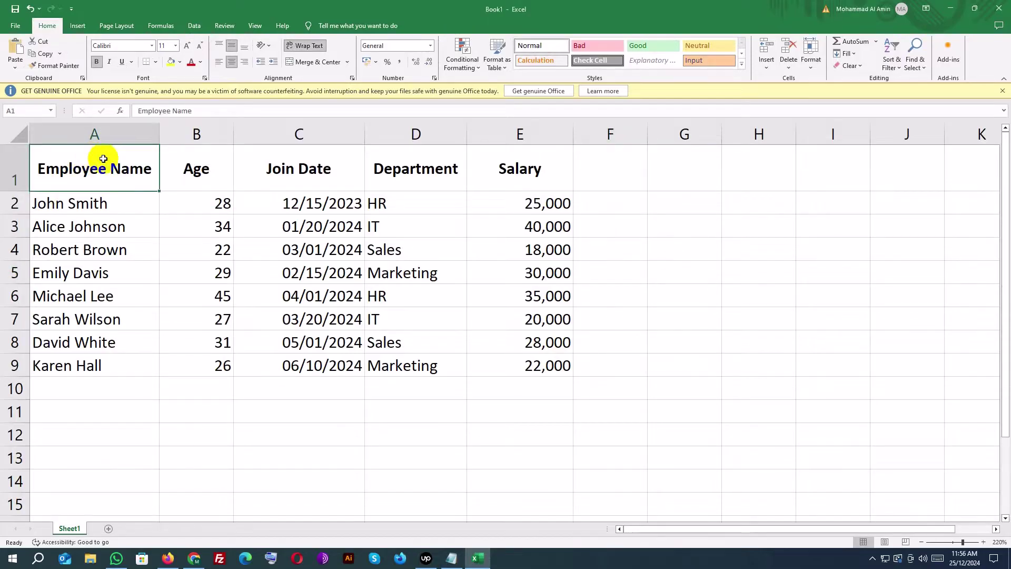
{"action": "left_click", "coordinate": [214, 158]}
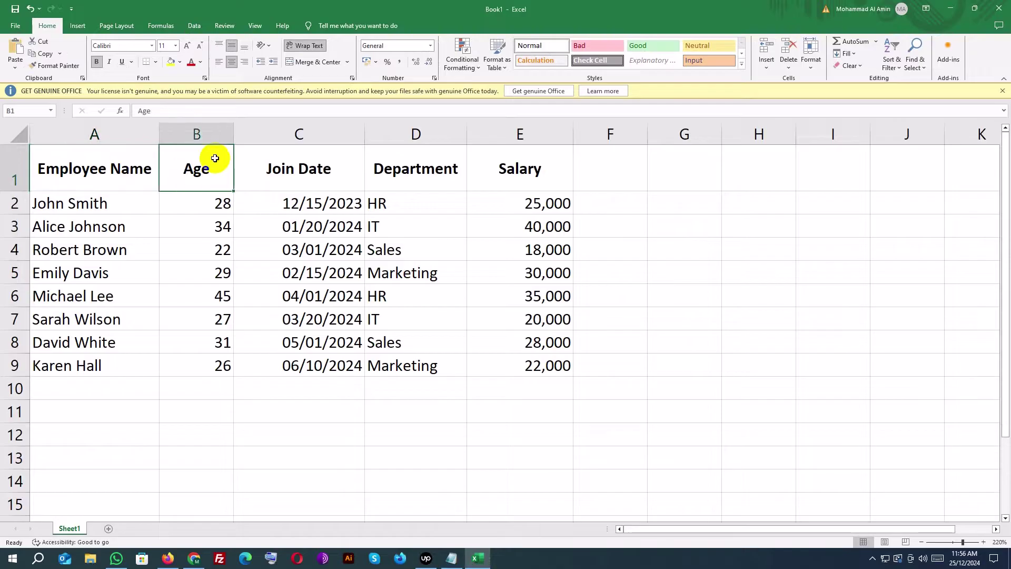
{"action": "left_click", "coordinate": [341, 158]}
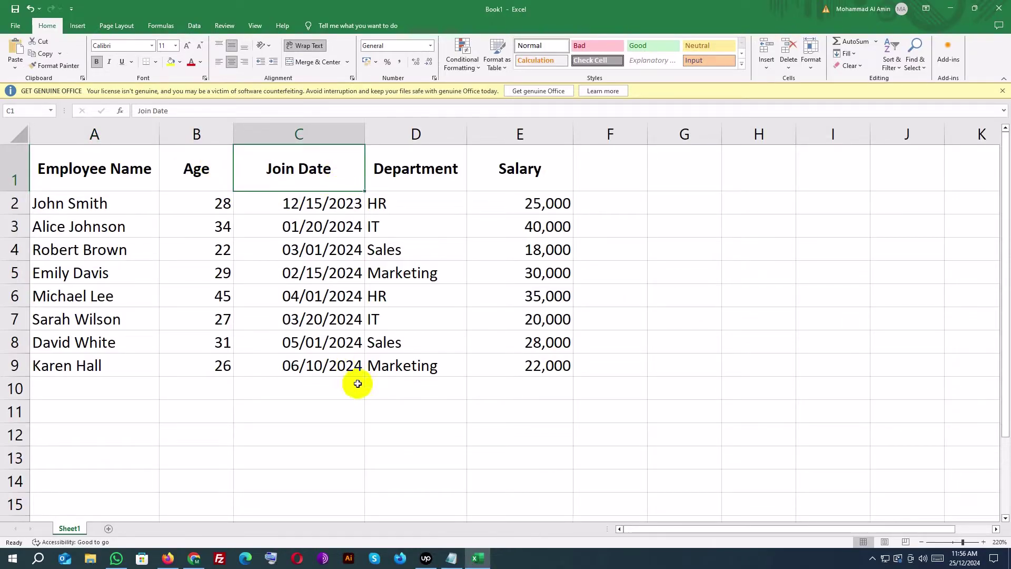
{"action": "left_click", "coordinate": [435, 160]}
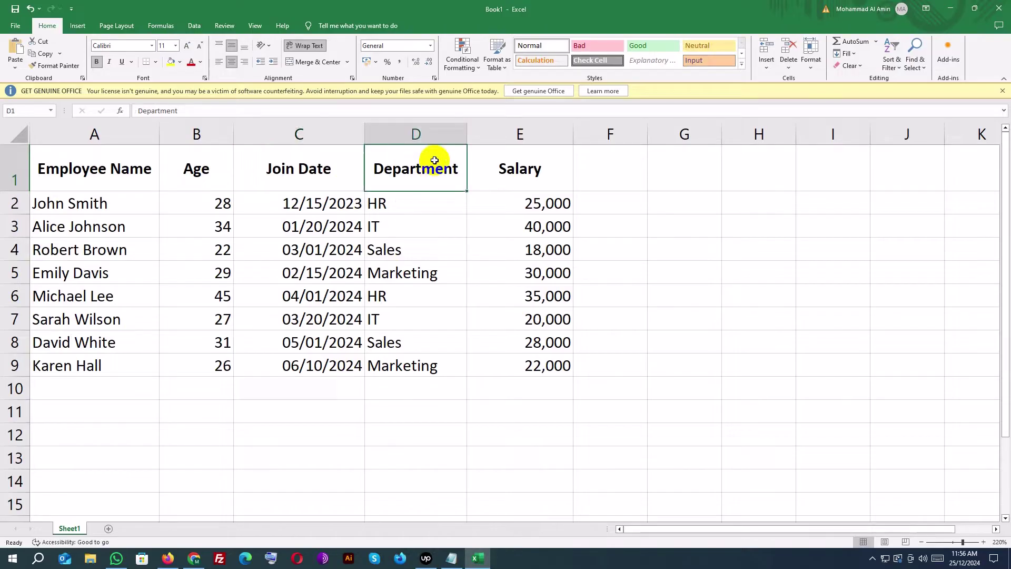
{"action": "left_click", "coordinate": [533, 155]}
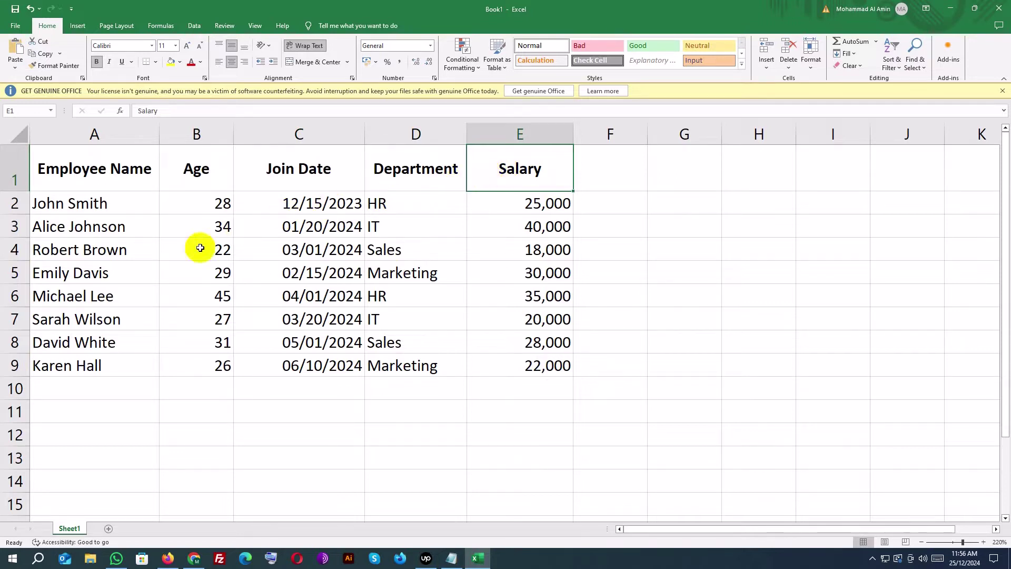
Try selecting column B, then the Age cells from B1 down to B9.
{"action": "left_click", "coordinate": [191, 137]}
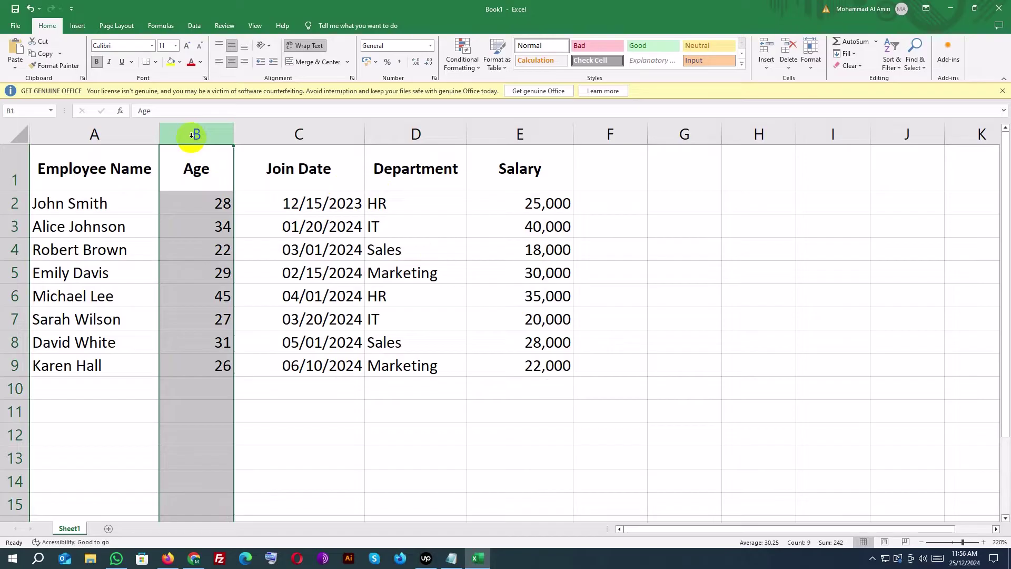
{"action": "left_click", "coordinate": [203, 226]}
{"action": "left_click", "coordinate": [181, 171]}
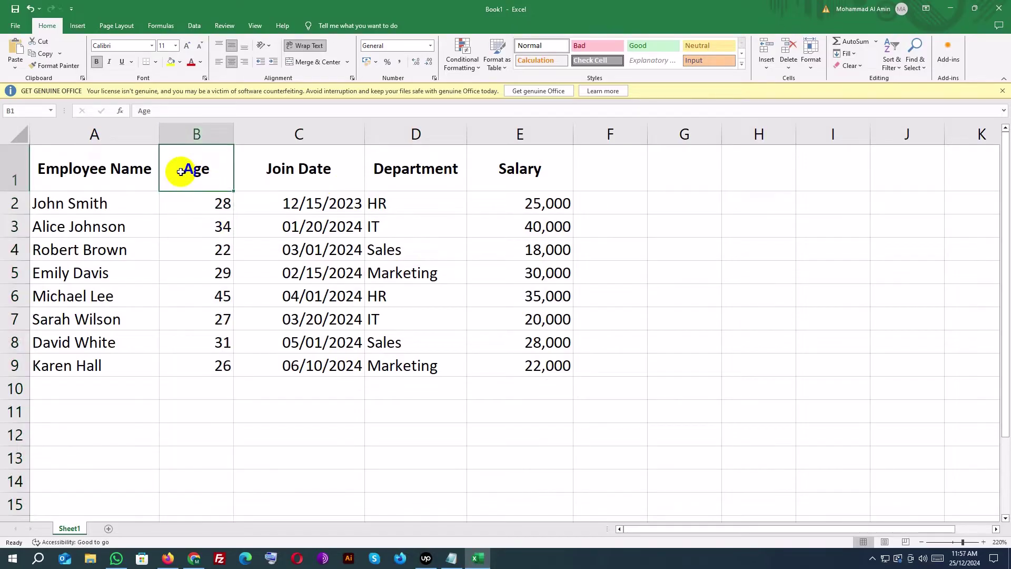
{"action": "left_click", "coordinate": [196, 363]}
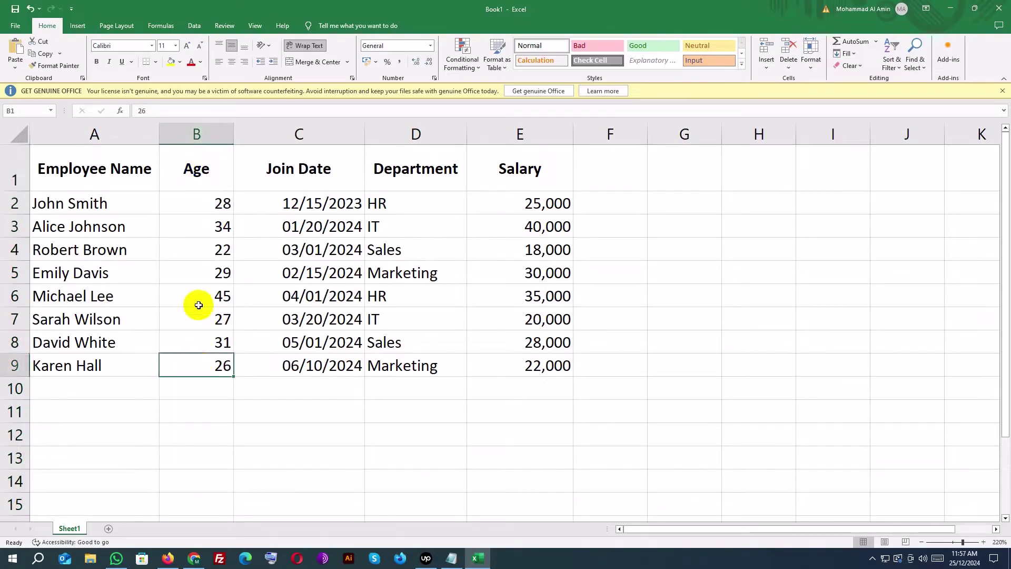
{"action": "left_click", "coordinate": [191, 169]}
{"action": "left_click", "coordinate": [214, 363], "text": "ctrl"}
Build the Age selection from B1, adding B2 through B10 cell by cell.
{"action": "left_click", "coordinate": [191, 177]}
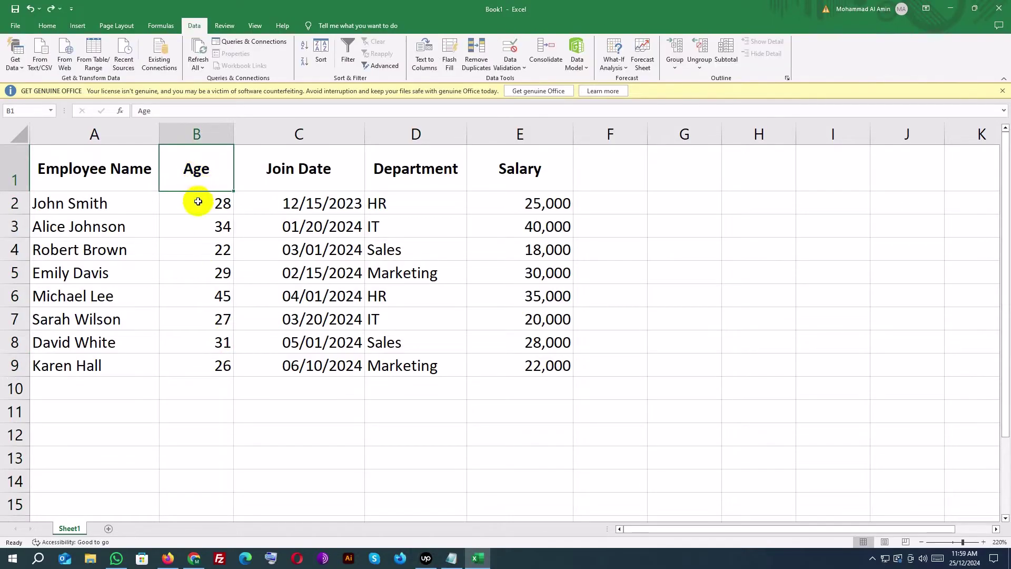
{"action": "left_click", "coordinate": [199, 205], "text": "ctrl"}
{"action": "left_click", "coordinate": [202, 227], "text": "ctrl"}
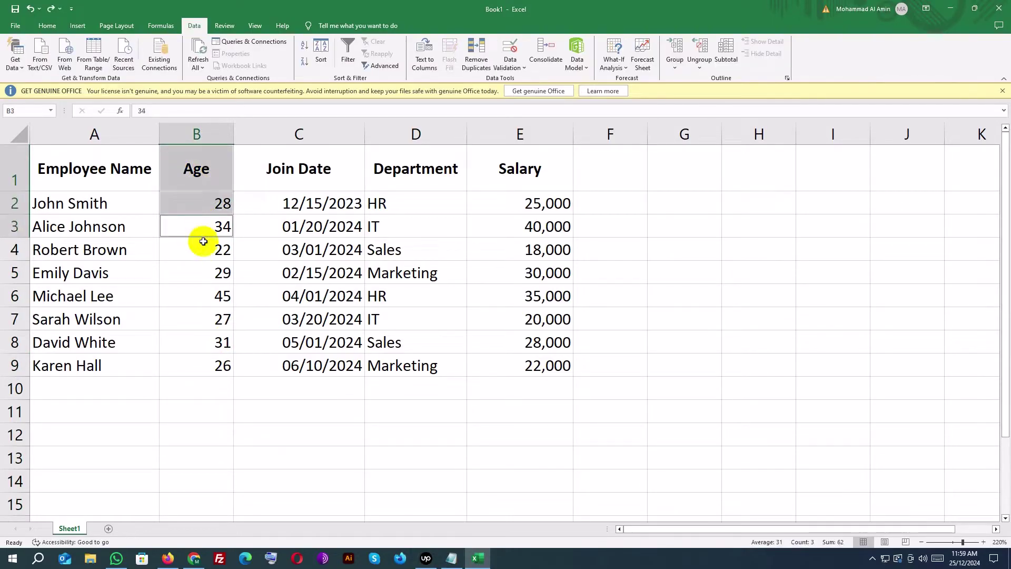
{"action": "left_click", "coordinate": [203, 252], "text": "ctrl"}
{"action": "left_click", "coordinate": [205, 272], "text": "ctrl"}
{"action": "left_click", "coordinate": [213, 294], "text": "ctrl"}
{"action": "left_click", "coordinate": [210, 321], "text": "ctrl"}
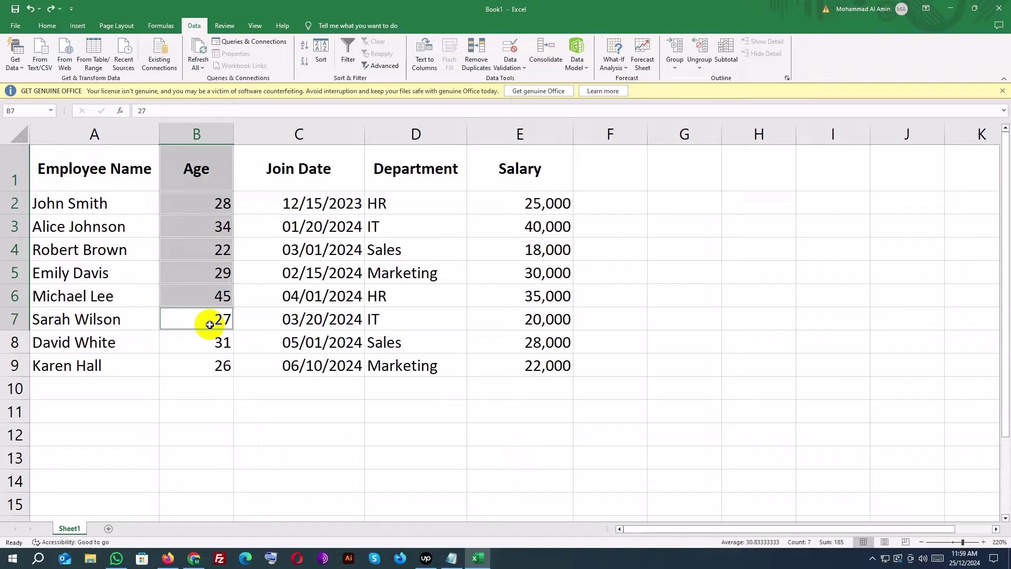
{"action": "left_click", "coordinate": [210, 344], "text": "ctrl"}
{"action": "left_click", "coordinate": [210, 379], "text": "ctrl"}
{"action": "left_click", "coordinate": [209, 365], "text": "ctrl"}
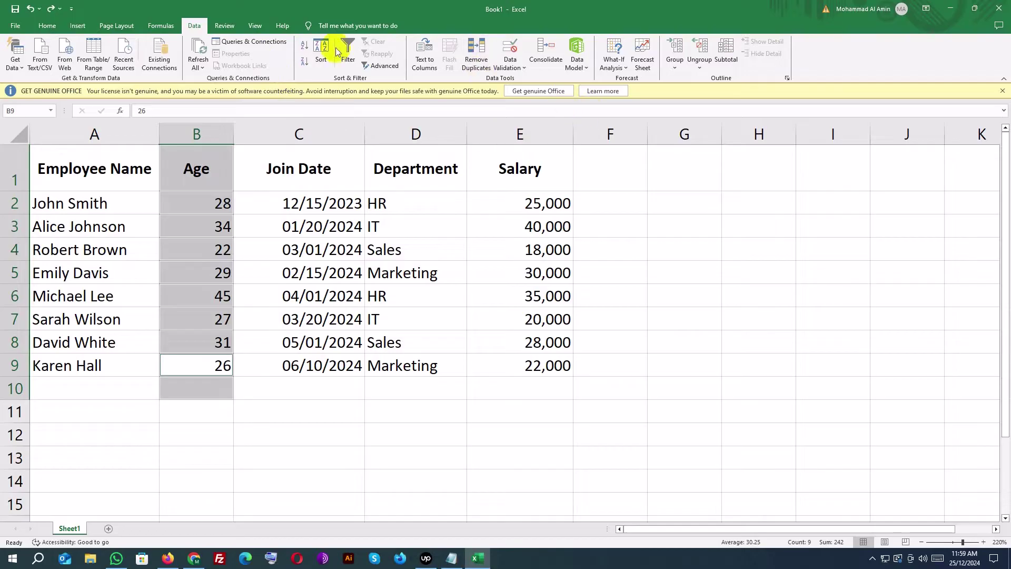
Set the Age cells' validation to Whole number between minimum 18 and maximum 60.
{"action": "left_click", "coordinate": [518, 69]}
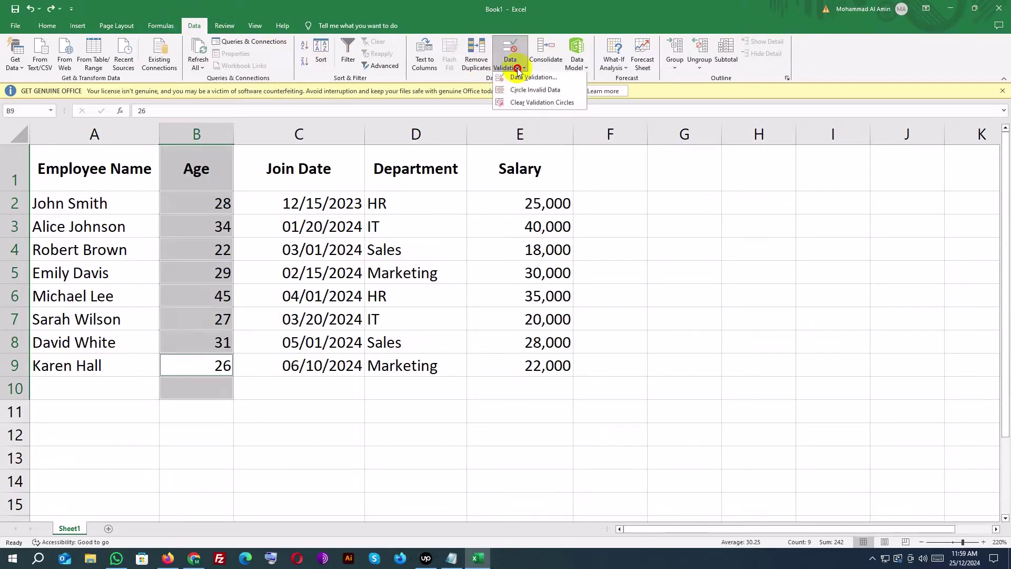
{"action": "left_click", "coordinate": [521, 78]}
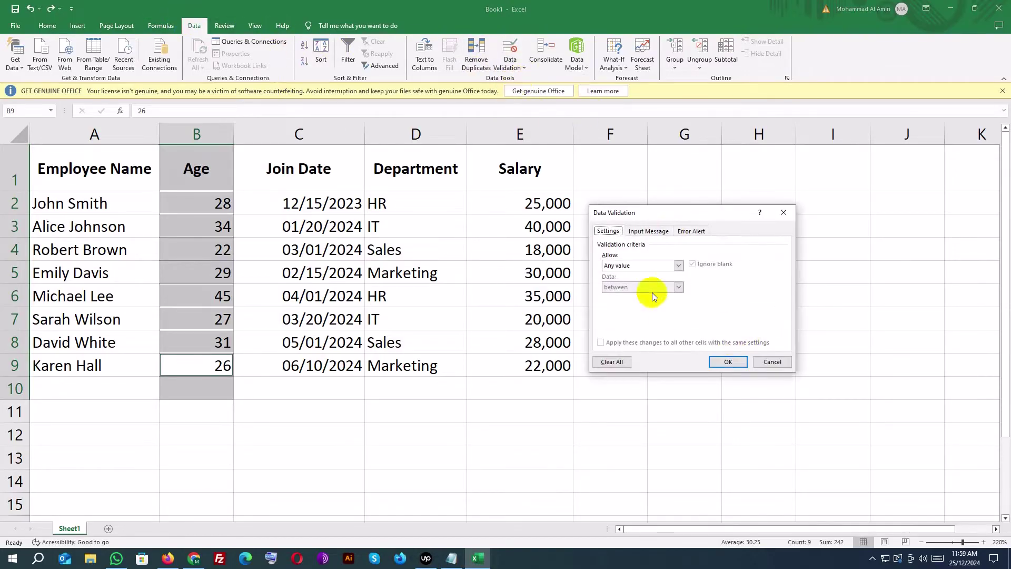
{"action": "left_click", "coordinate": [644, 265]}
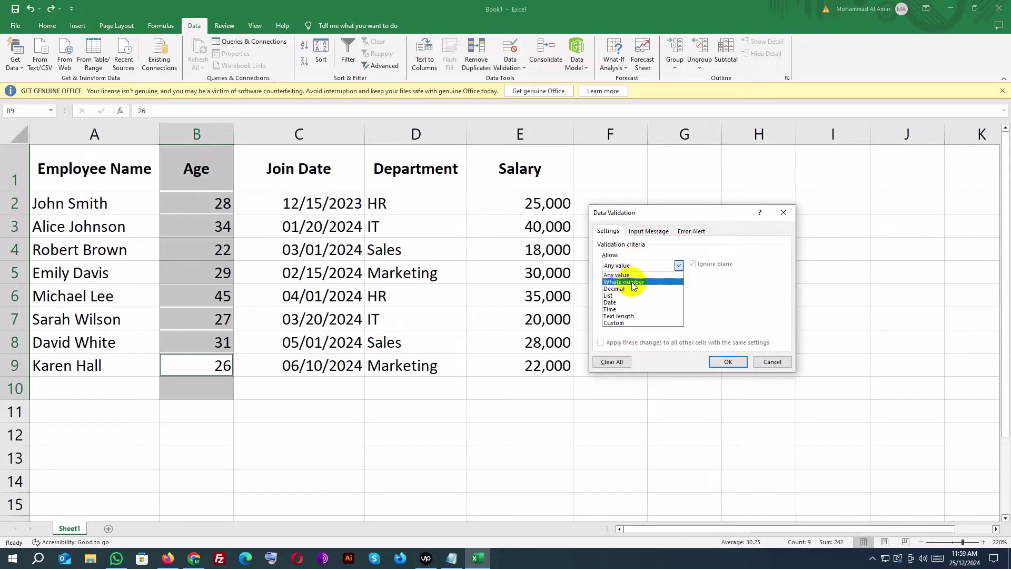
{"action": "left_click", "coordinate": [633, 283]}
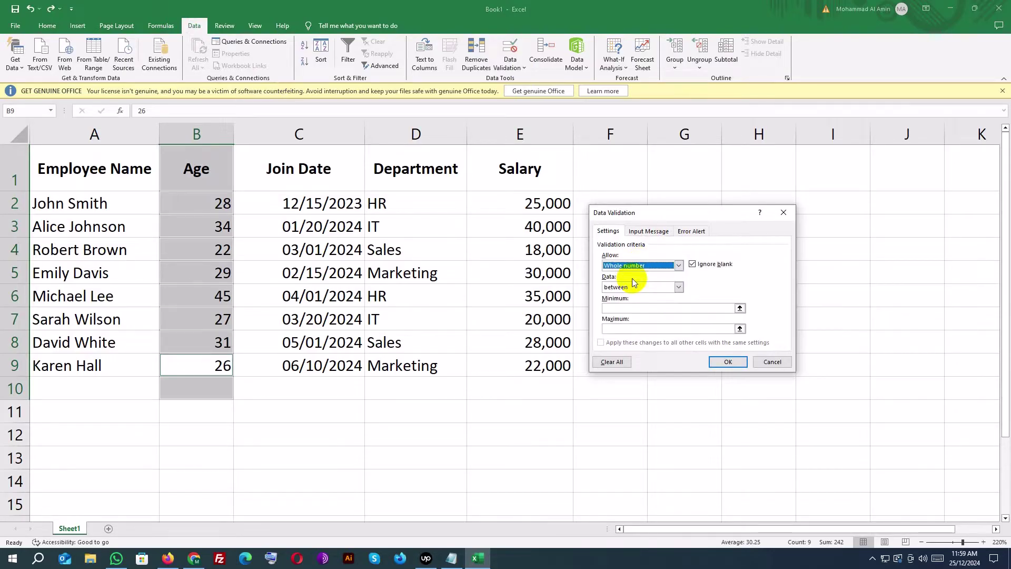
{"action": "left_click", "coordinate": [620, 311]}
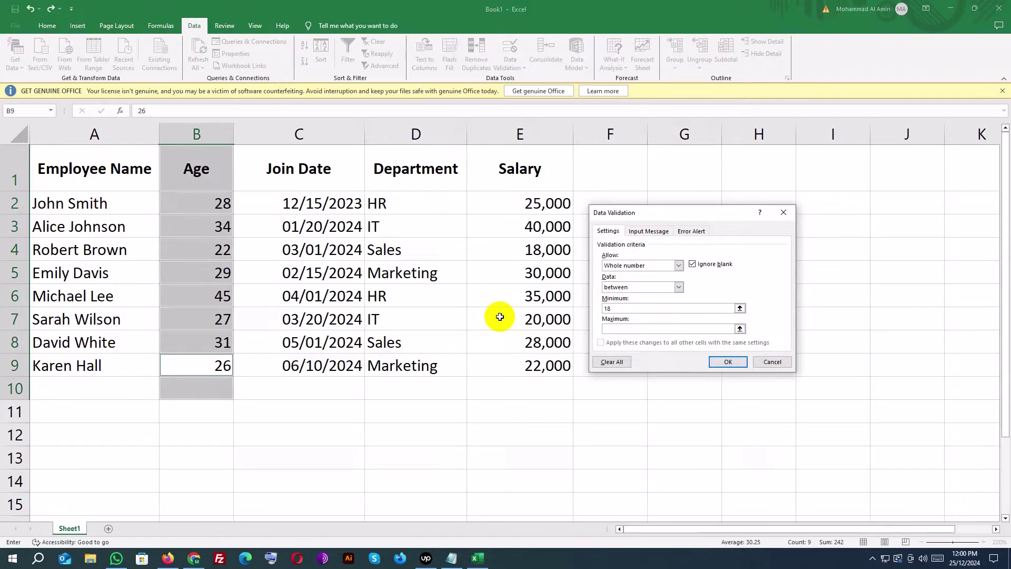
{"action": "left_click", "coordinate": [669, 331]}
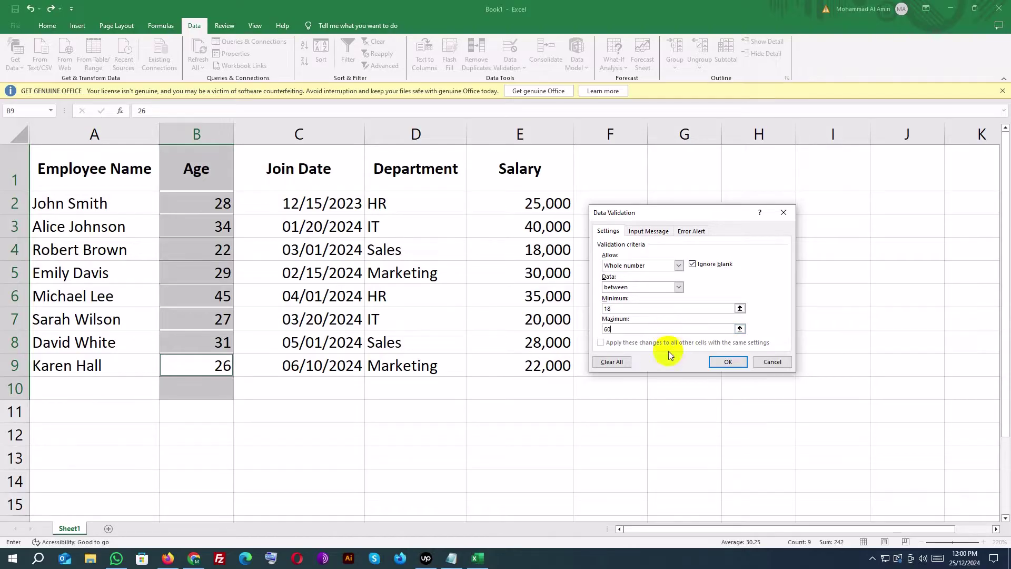
Apply the 18–60 Age rule and confirm that 62 is rejected in B10.
{"action": "left_click", "coordinate": [715, 363]}
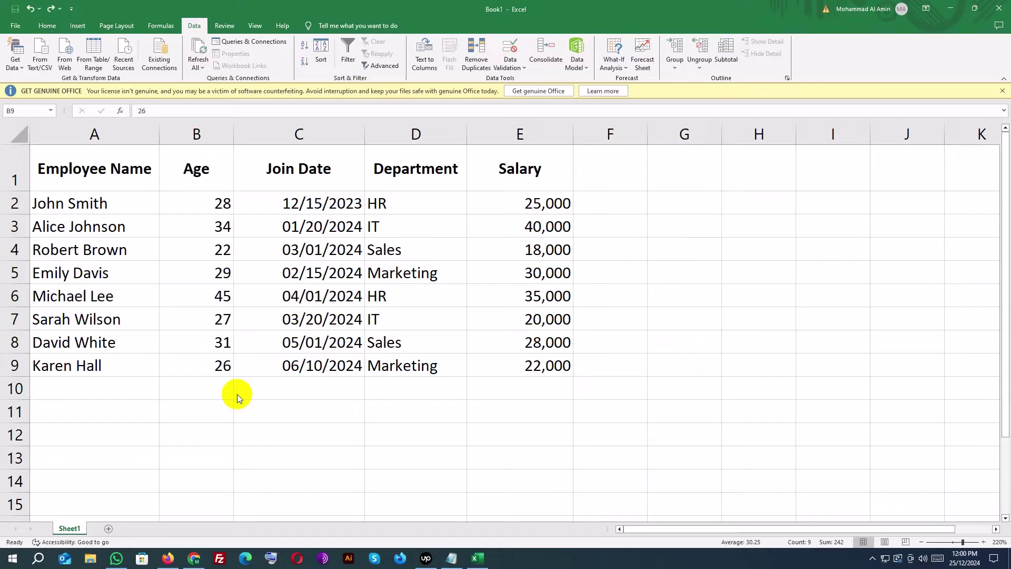
{"action": "left_click", "coordinate": [199, 390]}
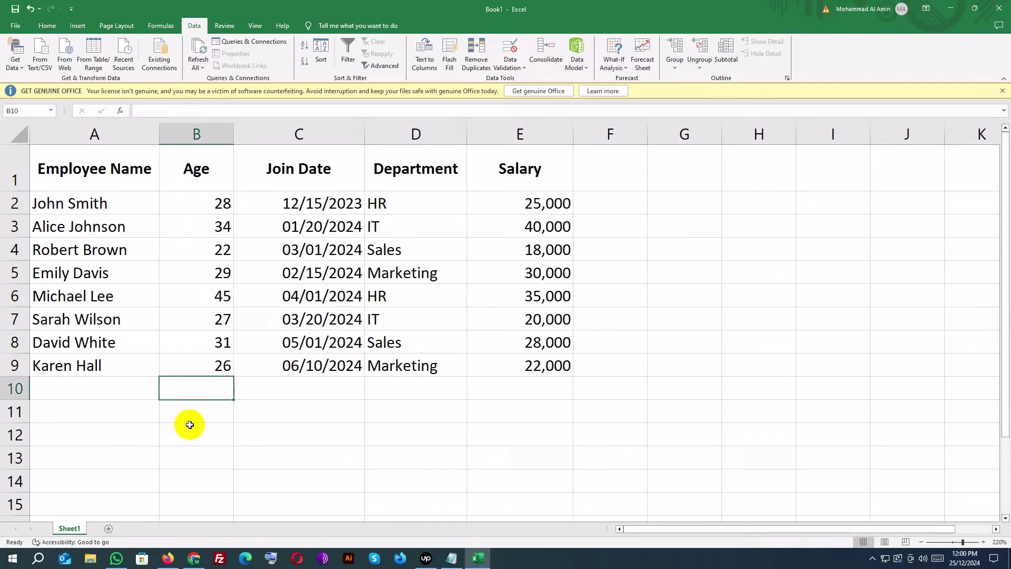
{"action": "type", "text": "62"}
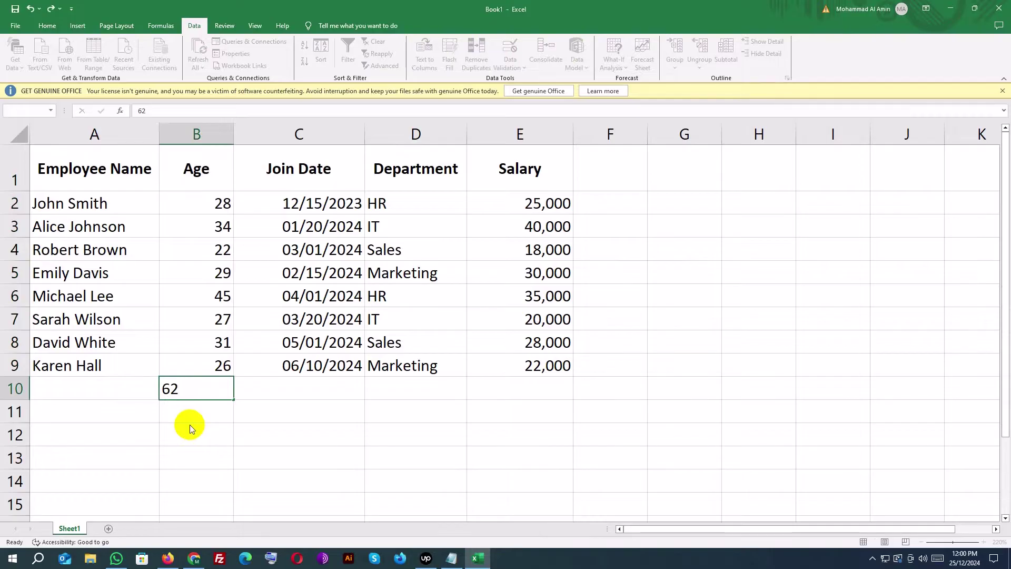
{"action": "key", "text": "Return"}
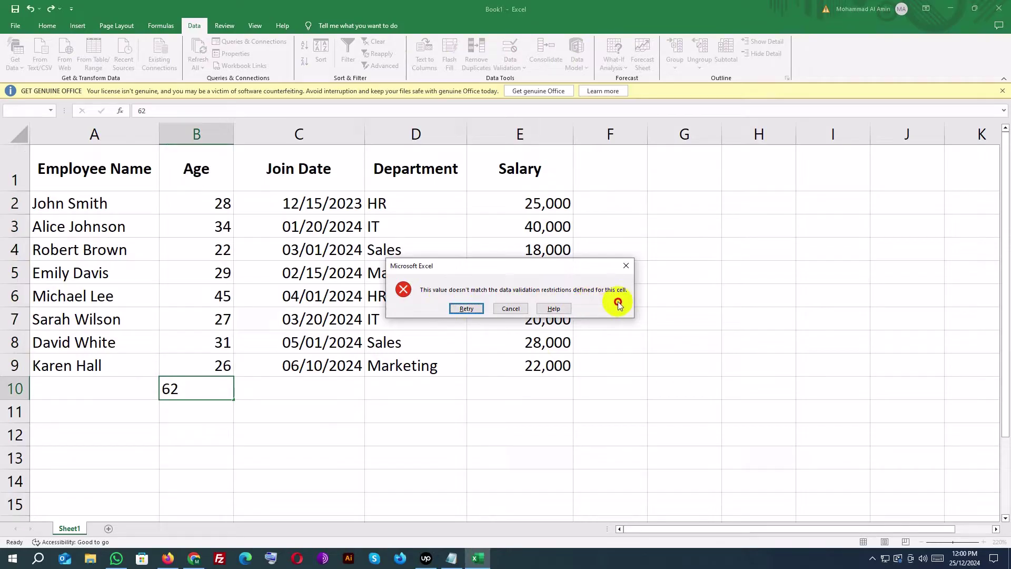
{"action": "left_click", "coordinate": [515, 311]}
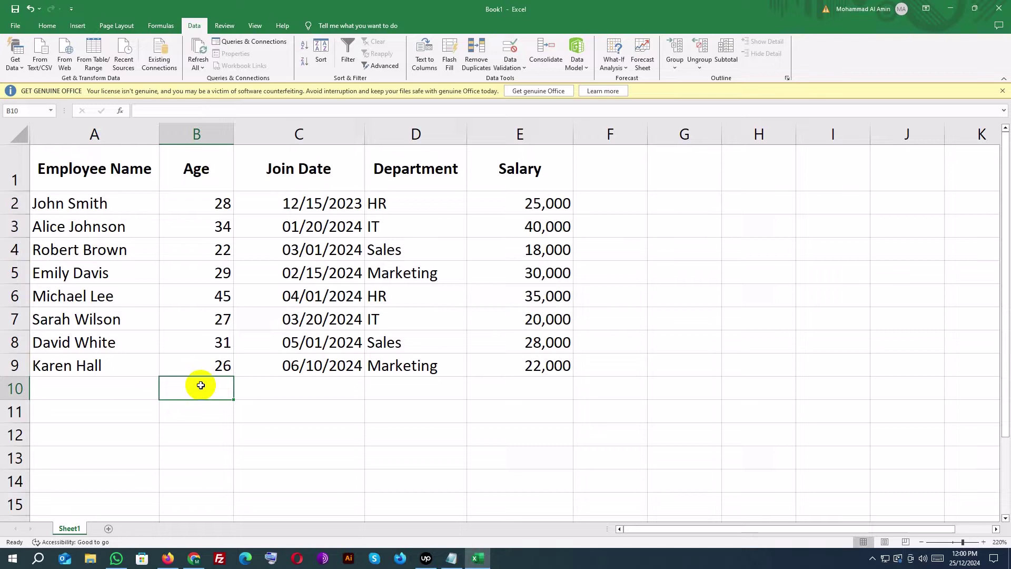
Confirm that 17 is rejected in B10 and that 20 is accepted.
{"action": "type", "text": "17"}
{"action": "key", "text": "Return"}
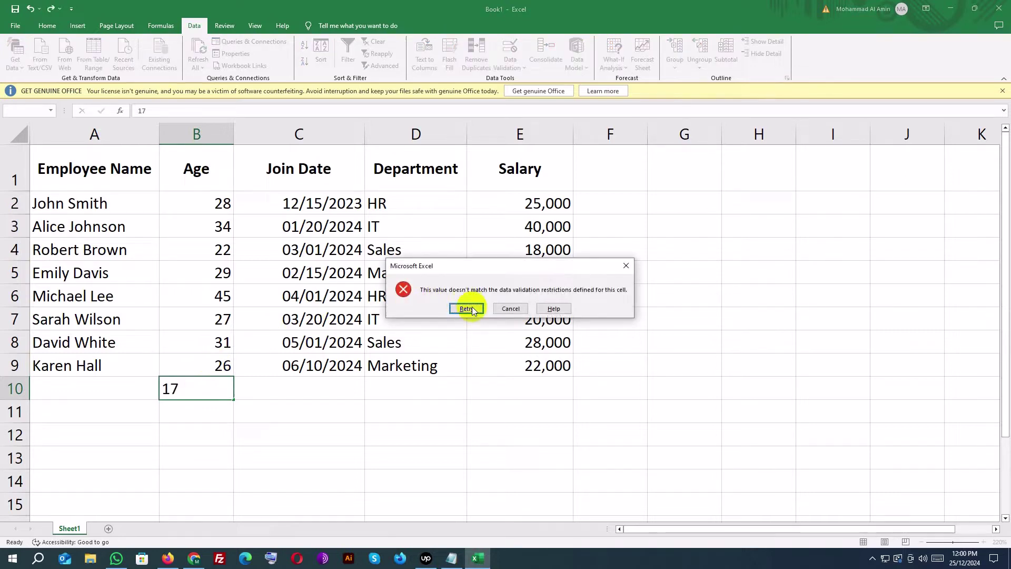
{"action": "left_click", "coordinate": [507, 309]}
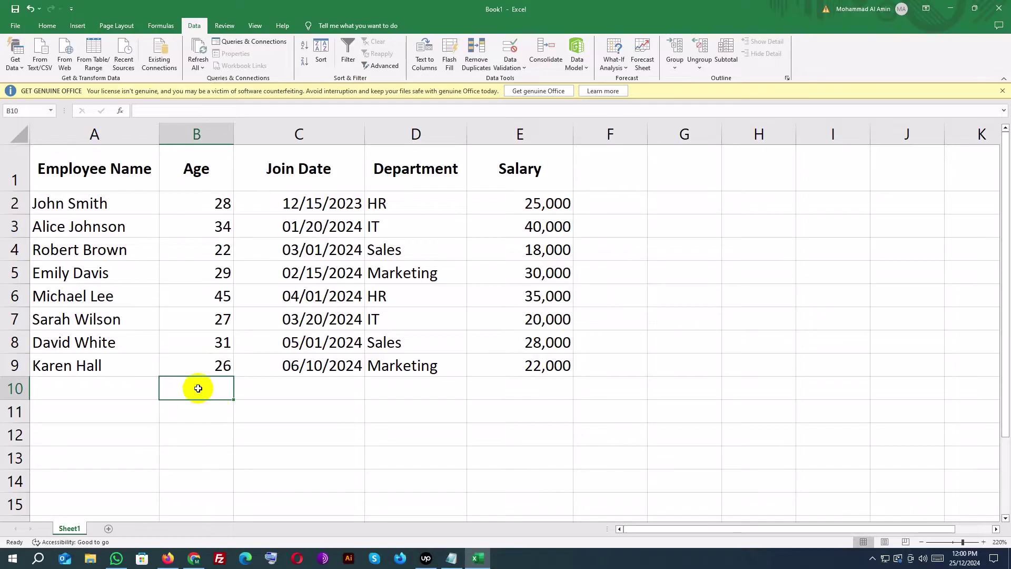
{"action": "type", "text": "20"}
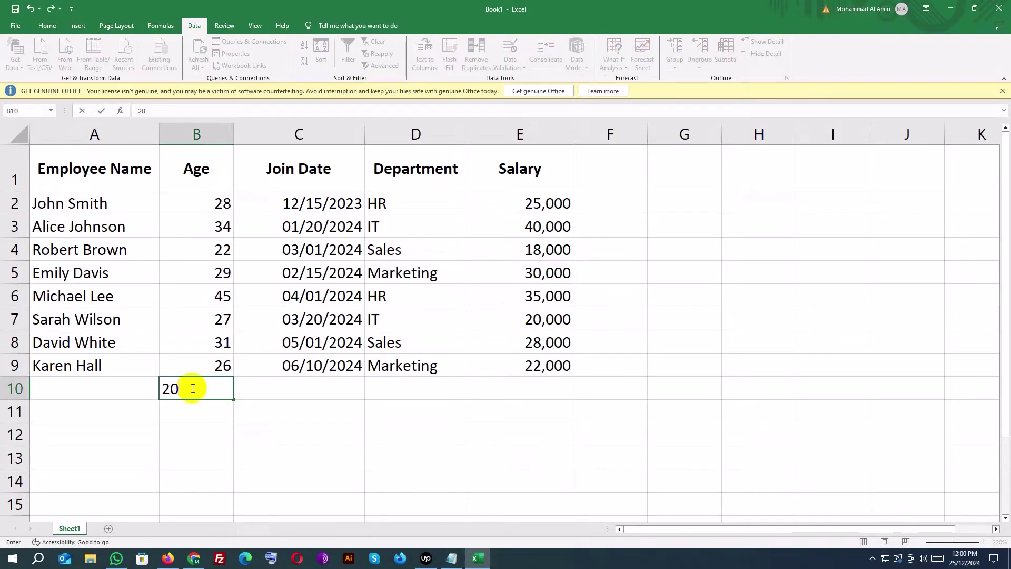
{"action": "key", "text": "Return"}
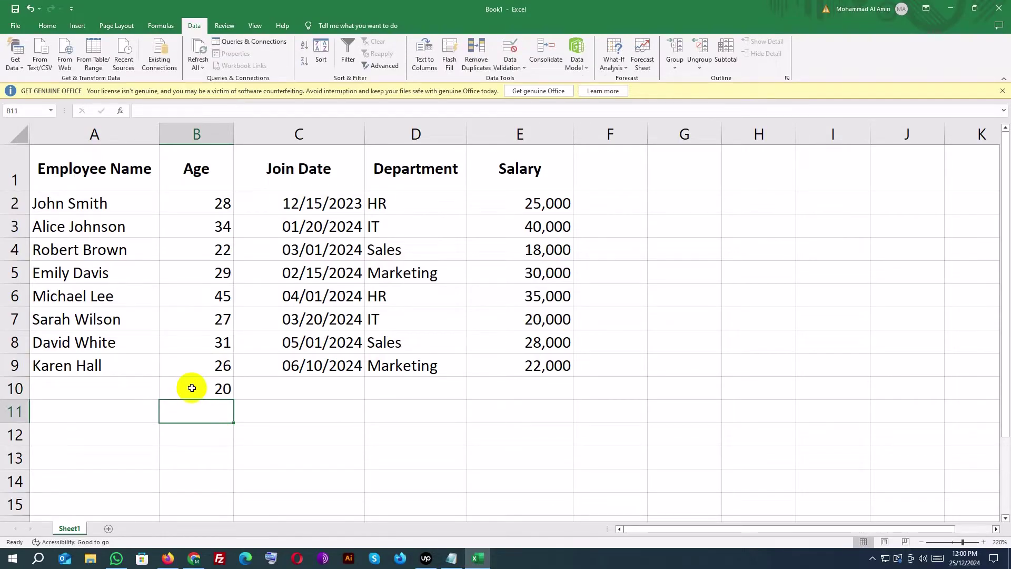
Select the Department cells D1 through D10.
{"action": "left_click", "coordinate": [210, 391]}
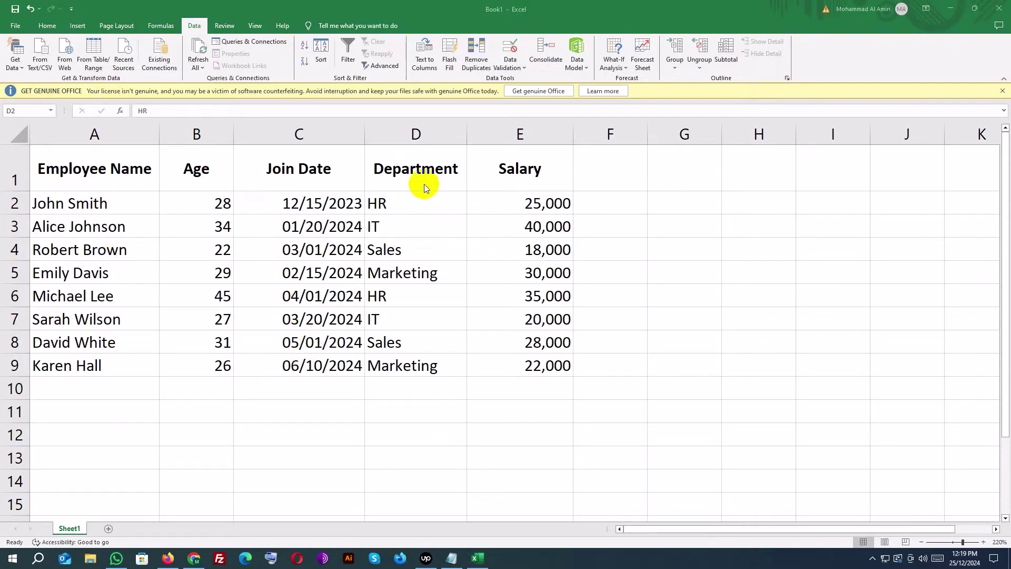
{"action": "left_click", "coordinate": [404, 156]}
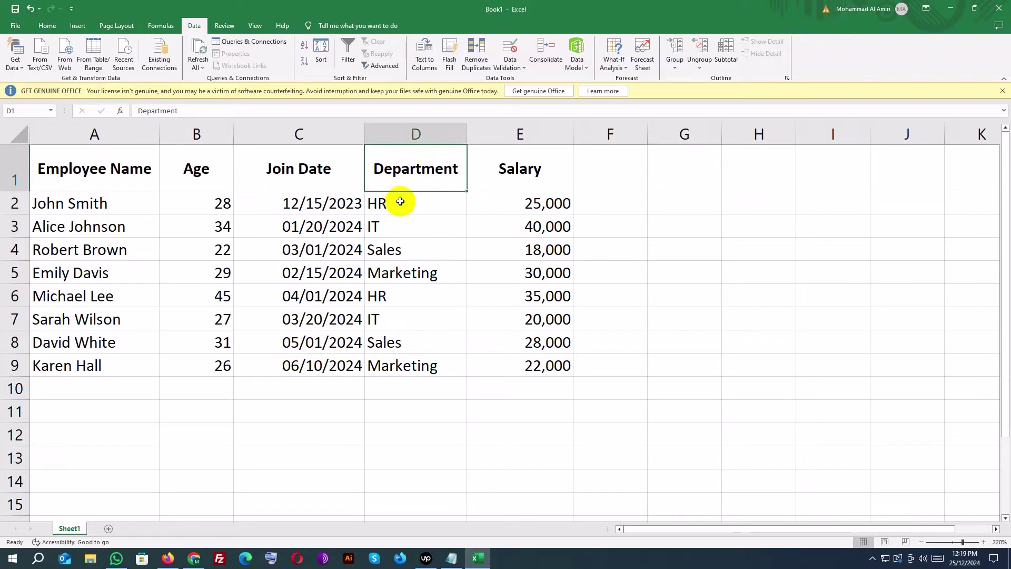
{"action": "left_click_drag", "start_coordinate": [407, 207], "coordinate": [375, 399]}
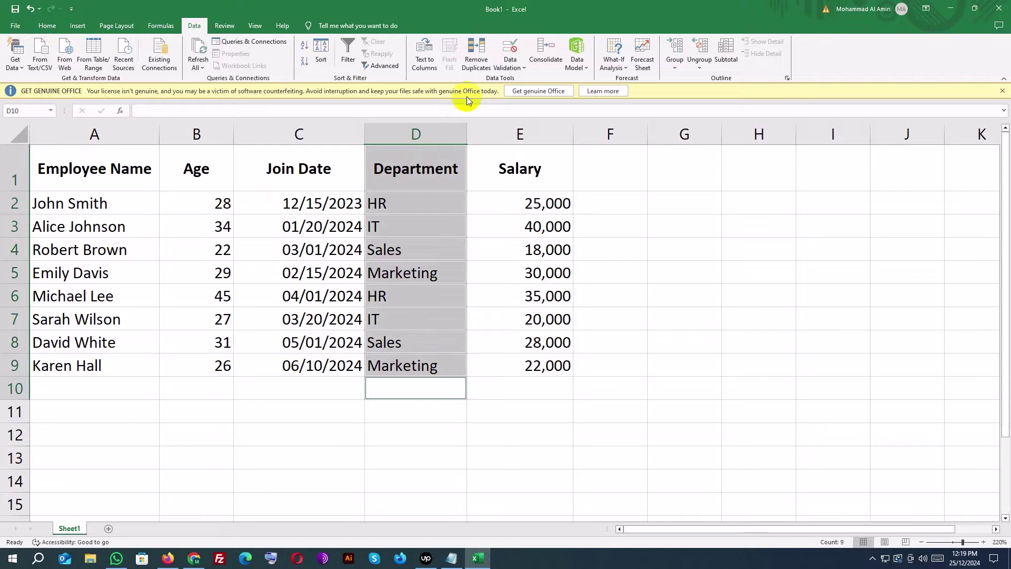
Apply a List validation with source HR, IT, Sales, Marketing to the Department cells.
{"action": "left_click", "coordinate": [510, 62]}
{"action": "left_click", "coordinate": [515, 79]}
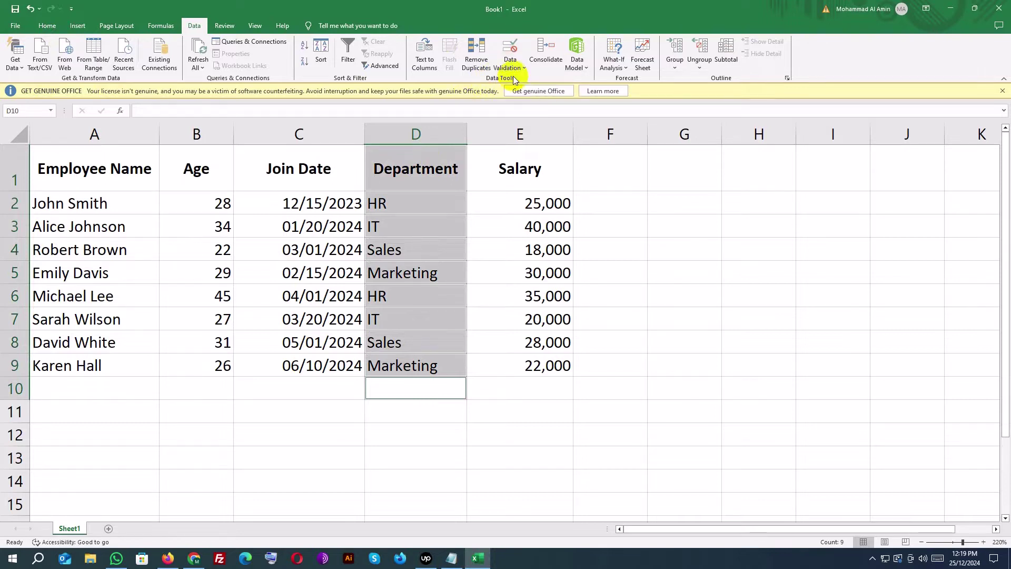
{"action": "left_click", "coordinate": [634, 267]}
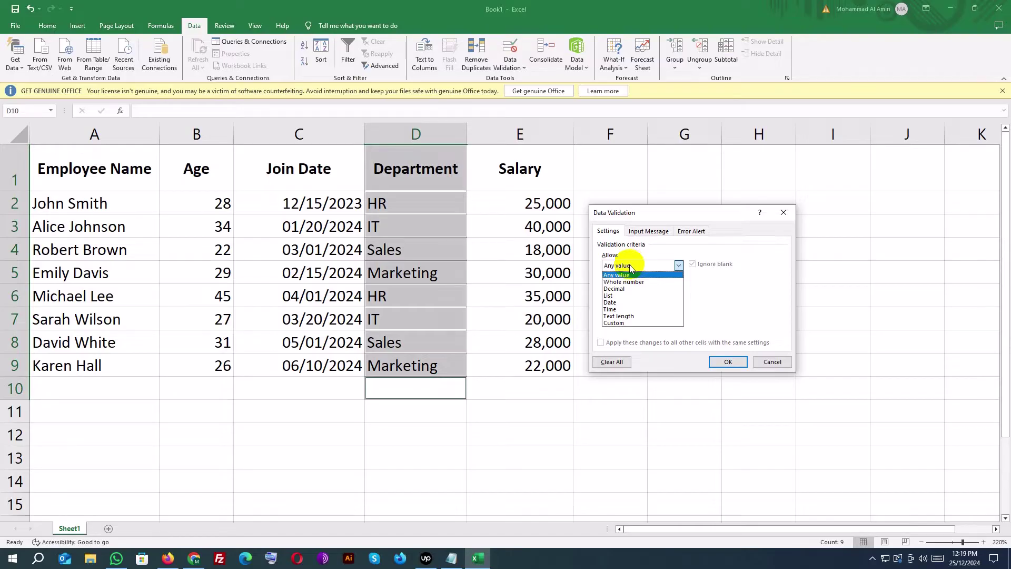
{"action": "left_click", "coordinate": [622, 296]}
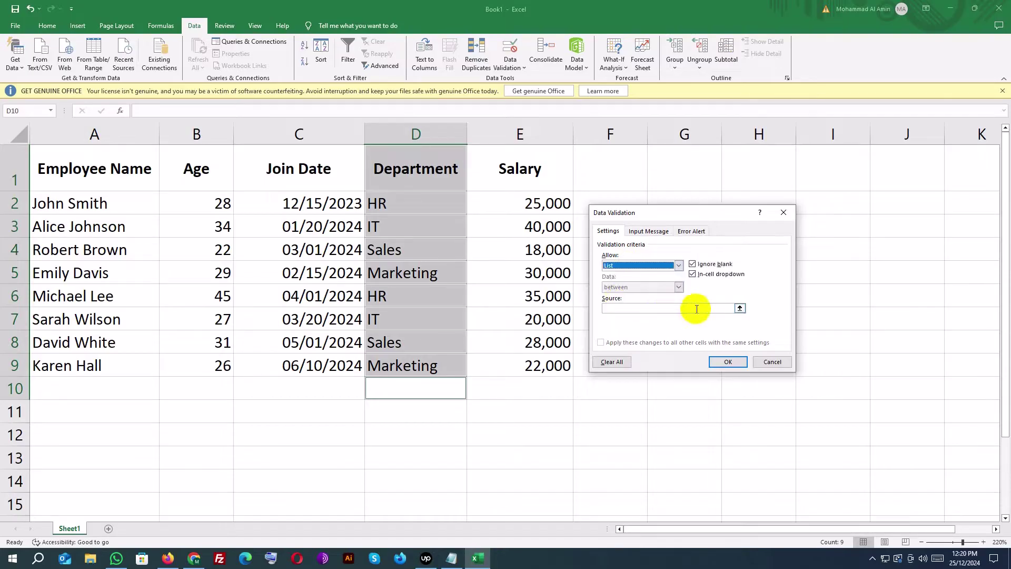
{"action": "left_click", "coordinate": [740, 309]}
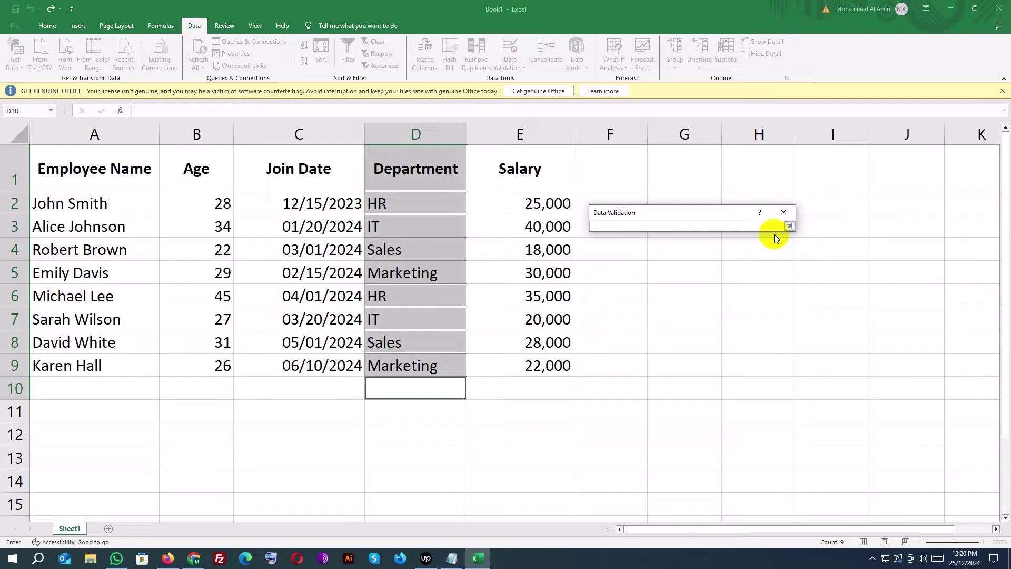
{"action": "left_click", "coordinate": [788, 226]}
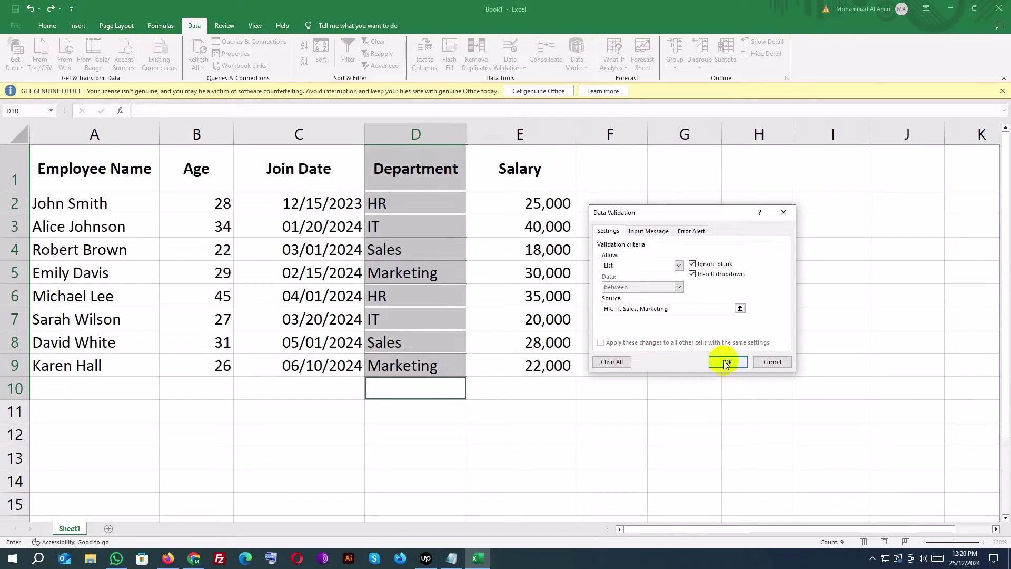
{"action": "left_click", "coordinate": [726, 363]}
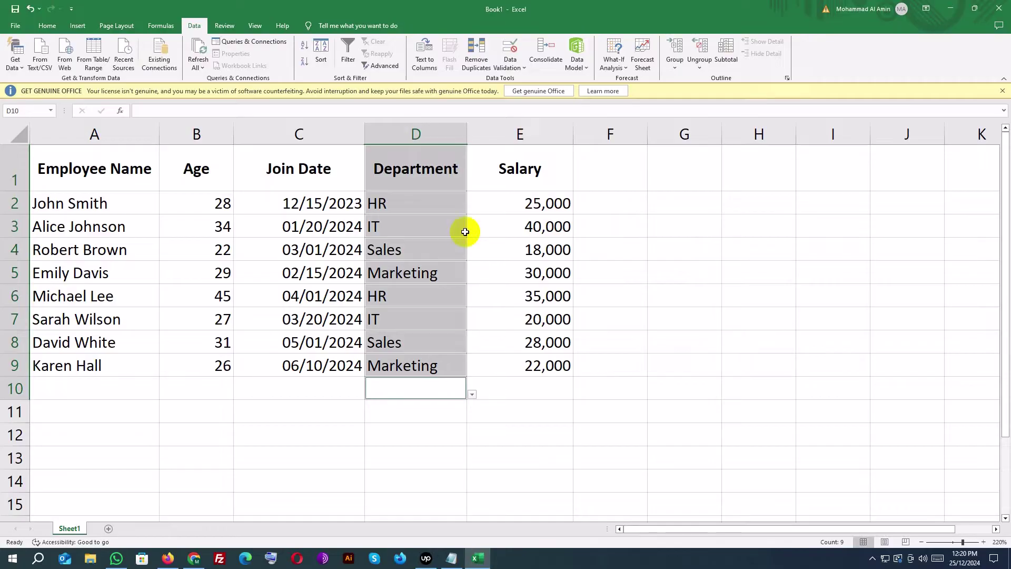
{"action": "left_click", "coordinate": [424, 149]}
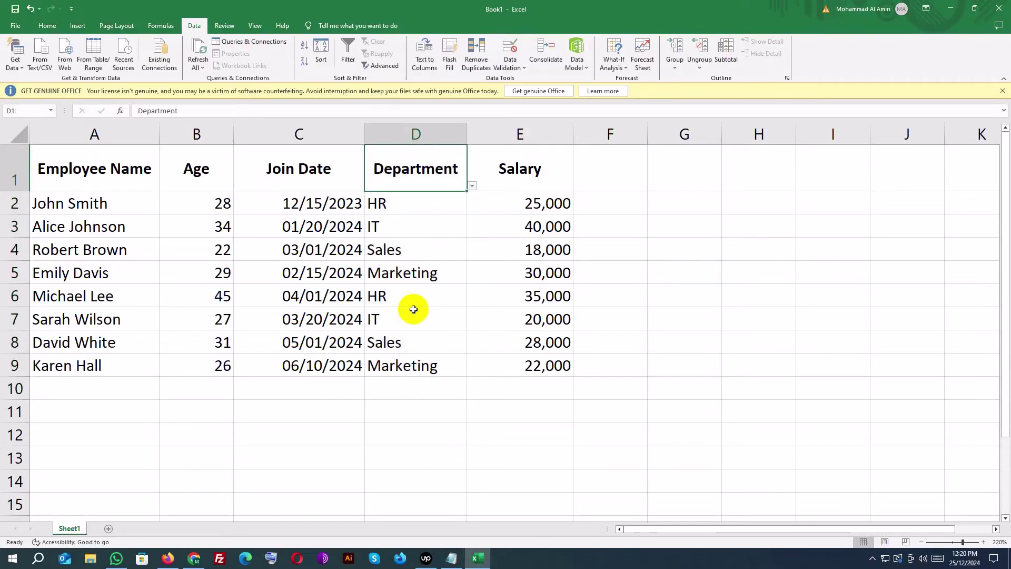
{"action": "left_click", "coordinate": [403, 391]}
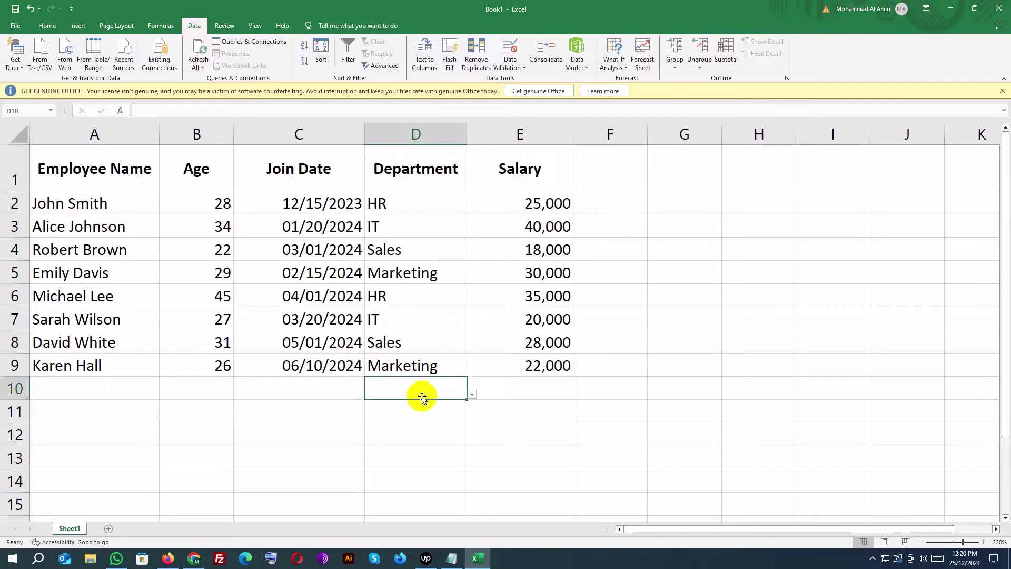
{"action": "left_click", "coordinate": [471, 396]}
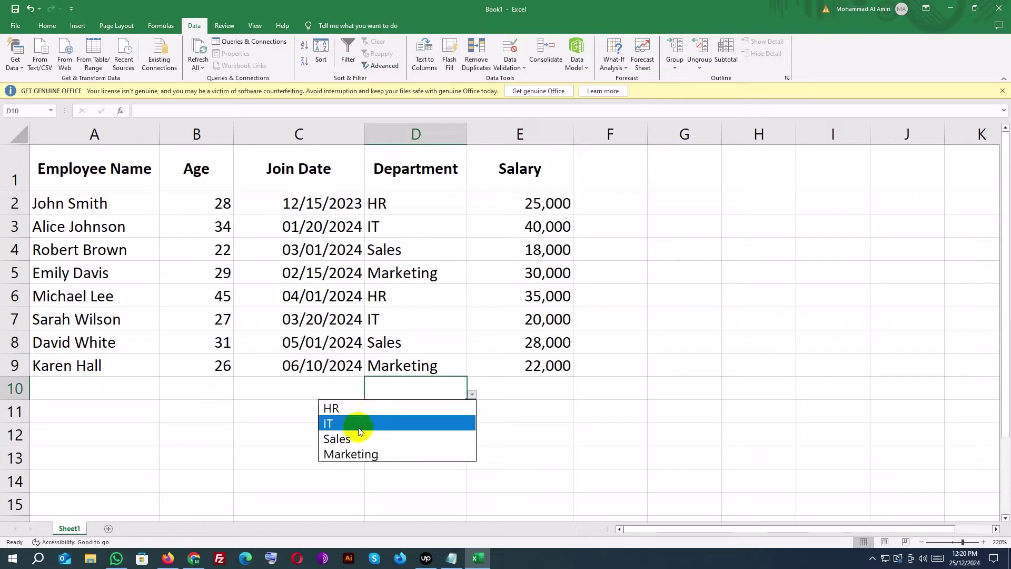
{"action": "left_click", "coordinate": [361, 443]}
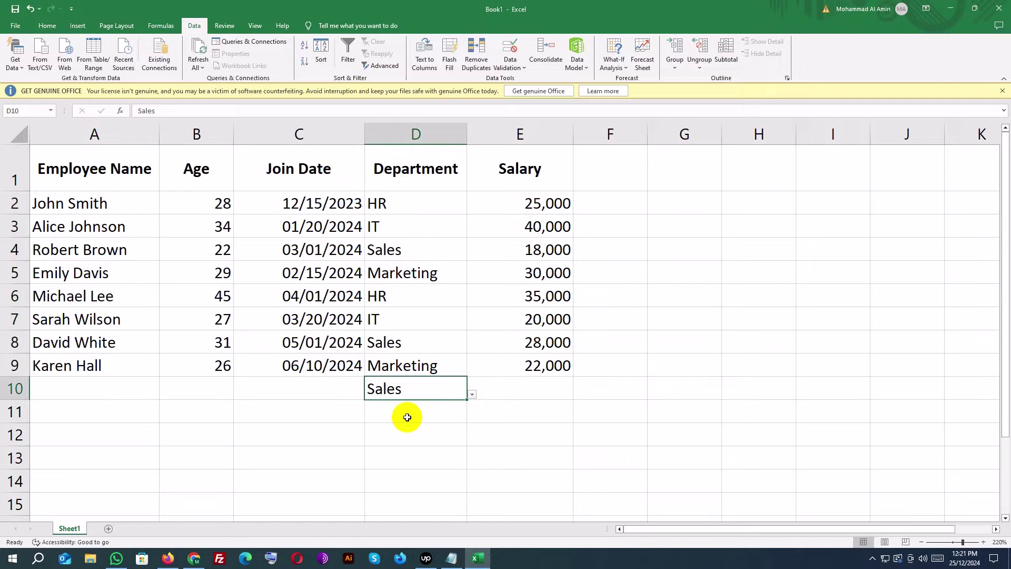
{"action": "left_click", "coordinate": [397, 368]}
{"action": "left_click", "coordinate": [415, 391]}
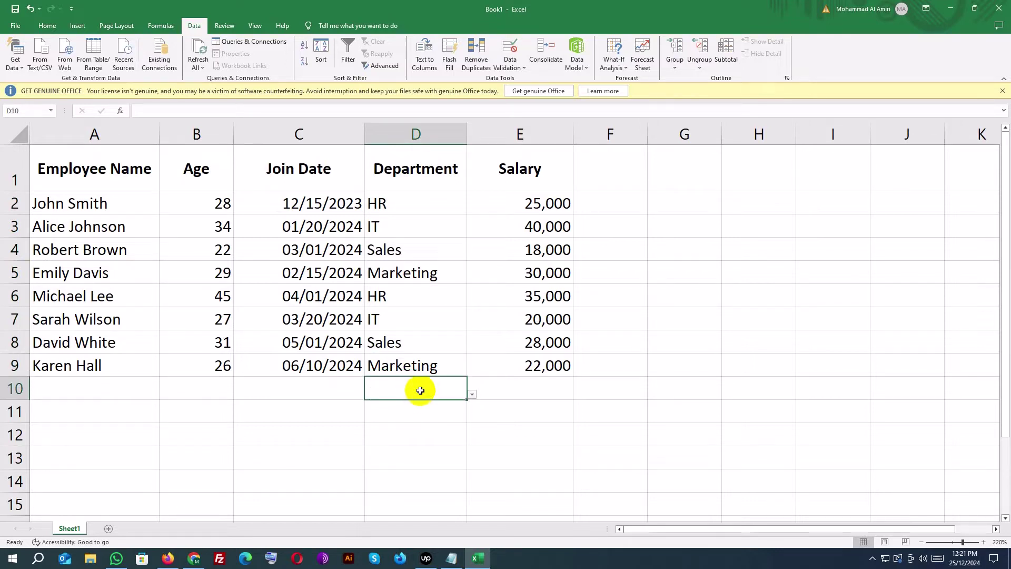
{"action": "left_click", "coordinate": [441, 368]}
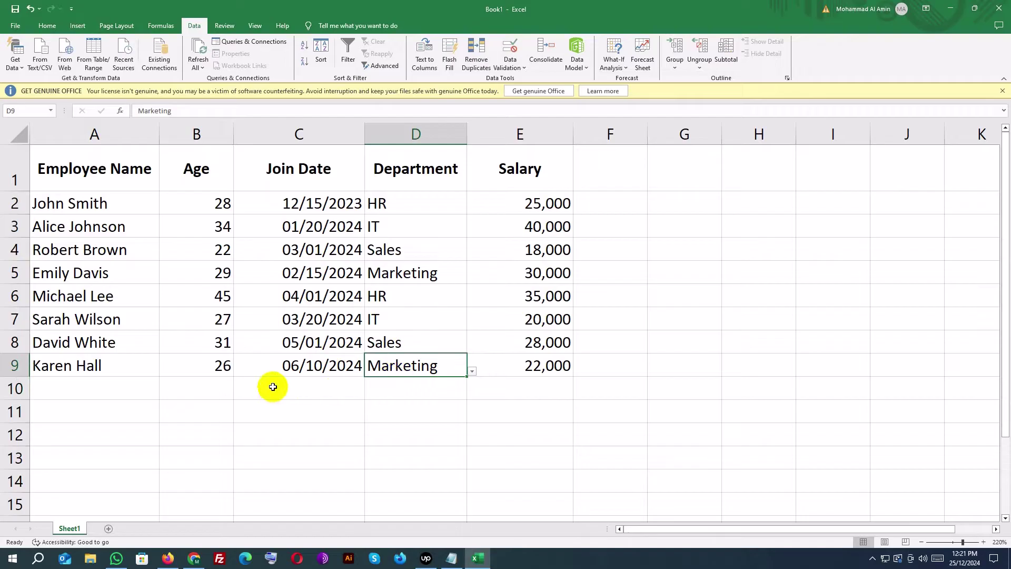
{"action": "left_click", "coordinate": [424, 428]}
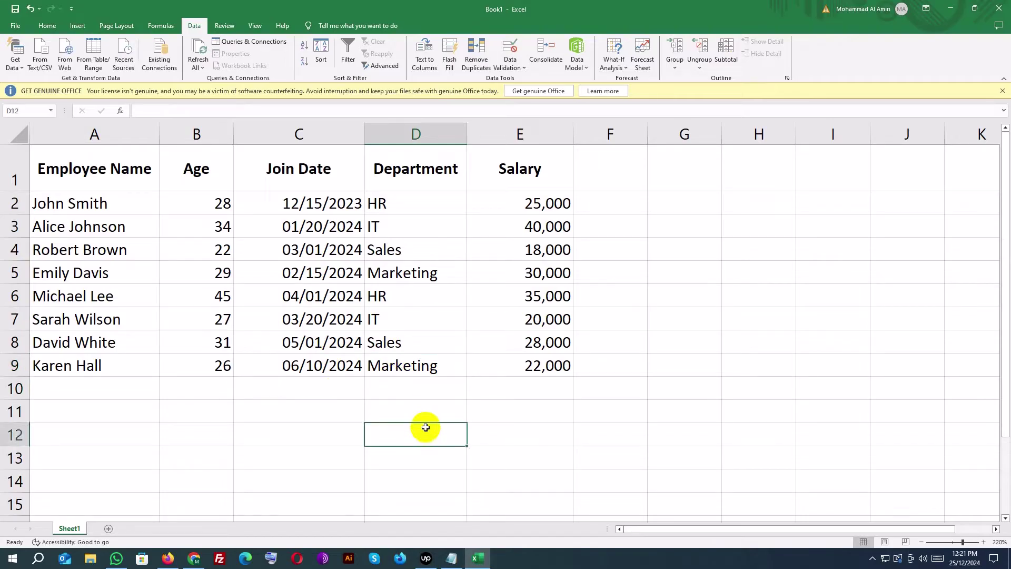
{"action": "left_click", "coordinate": [425, 388]}
{"action": "left_click", "coordinate": [427, 414]}
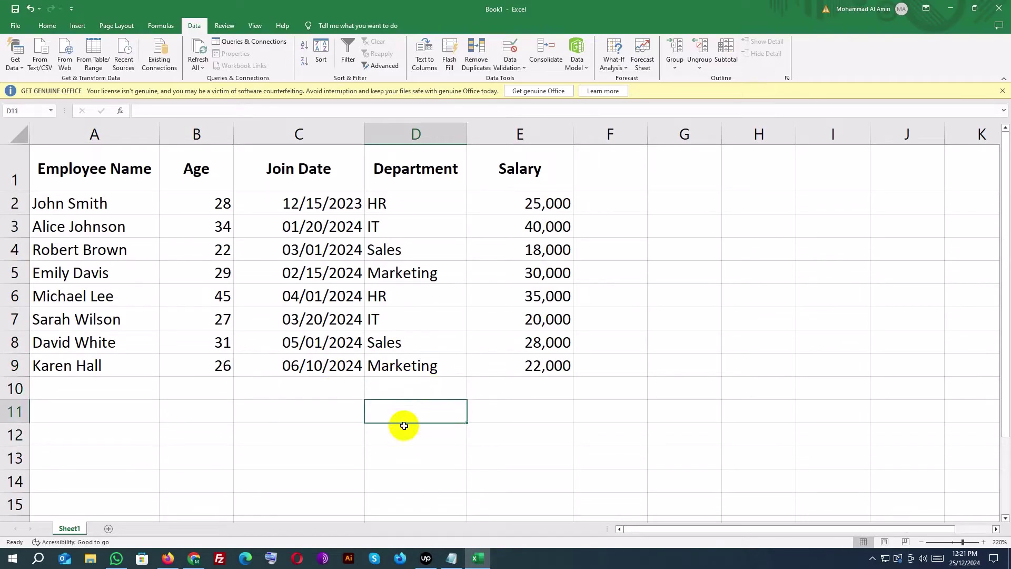
{"action": "left_click", "coordinate": [422, 394]}
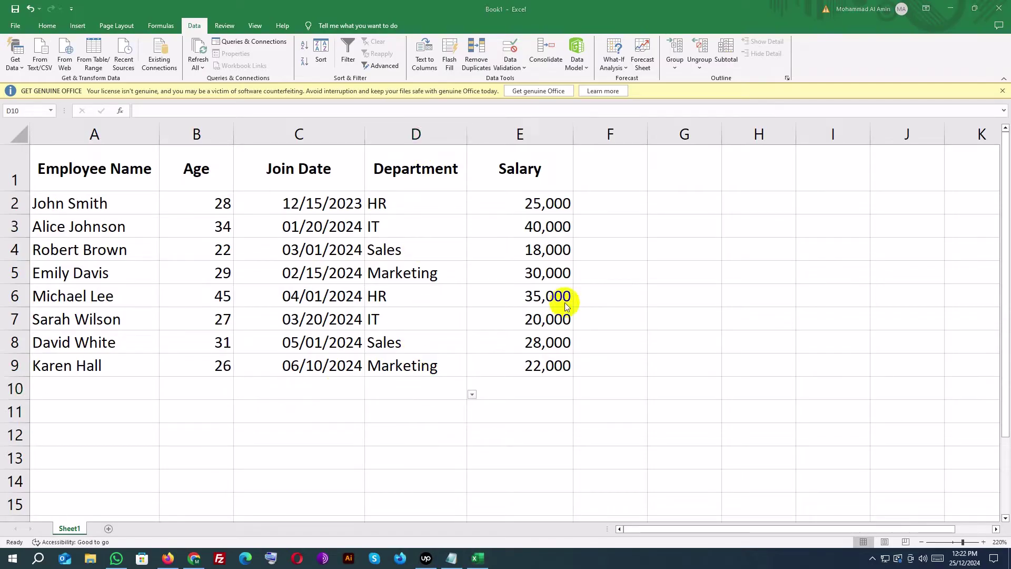
{"action": "left_click", "coordinate": [527, 170]}
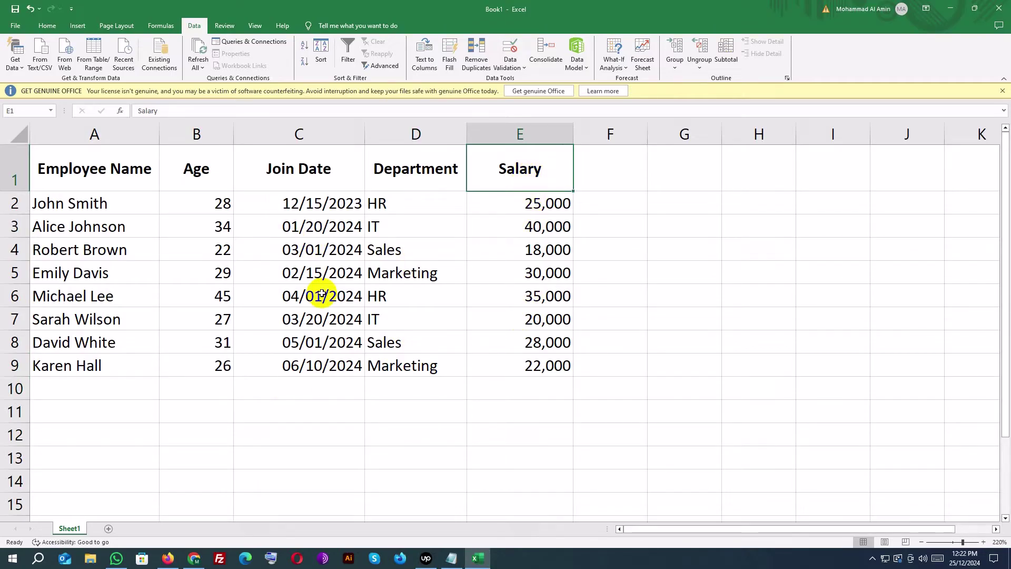
Extend the Salary selection down the column through the empty cell E10.
{"action": "left_click", "coordinate": [503, 208], "text": "ctrl"}
{"action": "left_click", "coordinate": [505, 221], "text": "ctrl"}
{"action": "left_click", "coordinate": [509, 257], "text": "ctrl"}
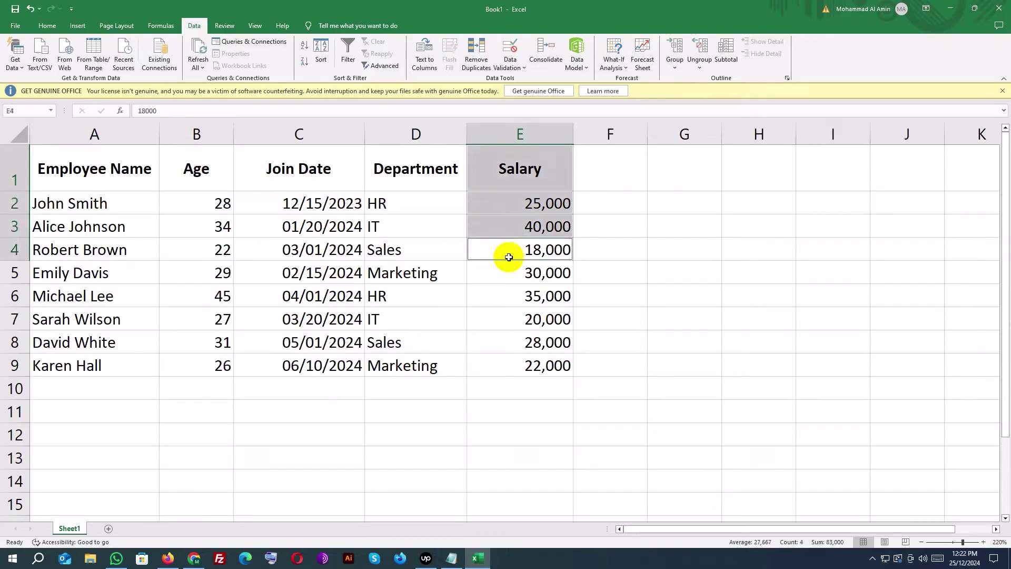
{"action": "left_click", "coordinate": [511, 281], "text": "ctrl"}
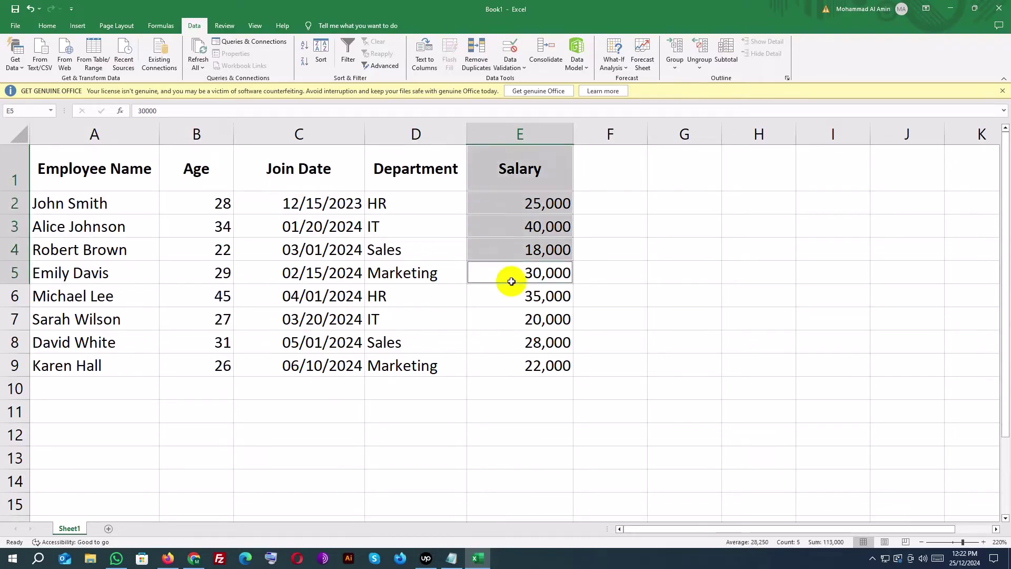
{"action": "left_click", "coordinate": [512, 296], "text": "ctrl"}
{"action": "left_click", "coordinate": [515, 321], "text": "ctrl"}
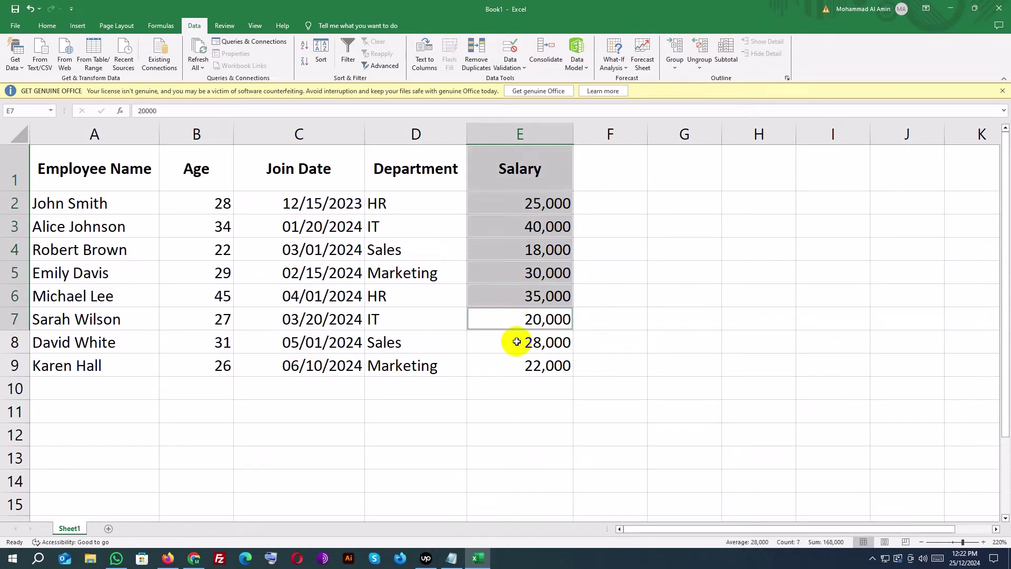
{"action": "left_click", "coordinate": [516, 343], "text": "ctrl"}
{"action": "left_click", "coordinate": [517, 364], "text": "ctrl"}
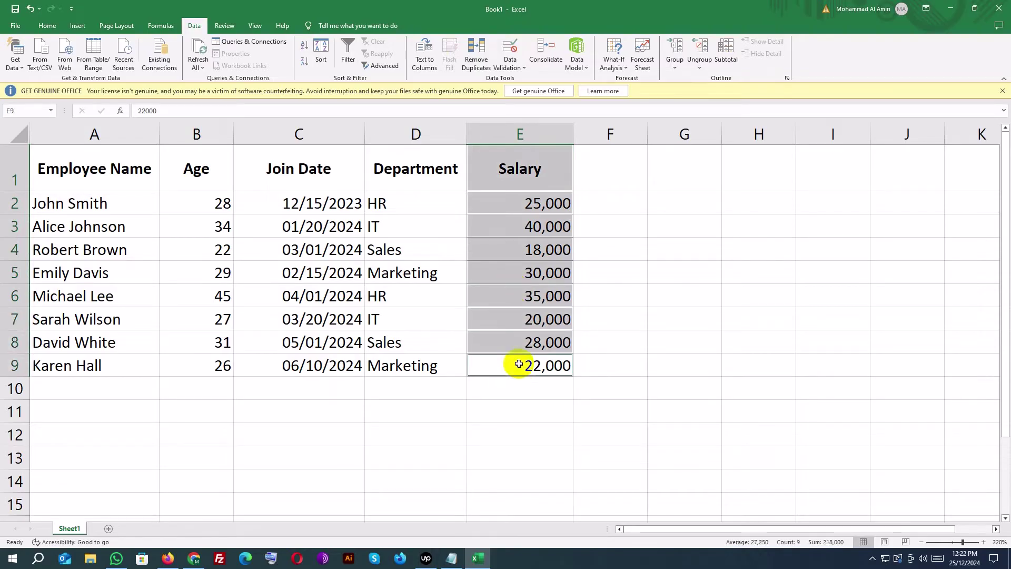
{"action": "left_click", "coordinate": [519, 392], "text": "ctrl"}
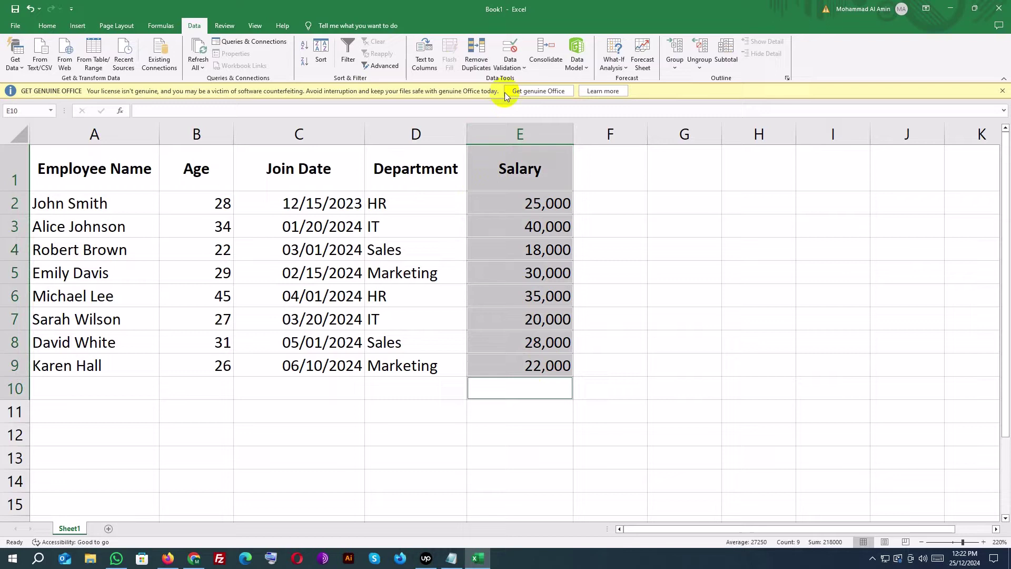
Set the Salary validation to Decimal between minimum 1000 and maximum 50000.
{"action": "left_click", "coordinate": [511, 67]}
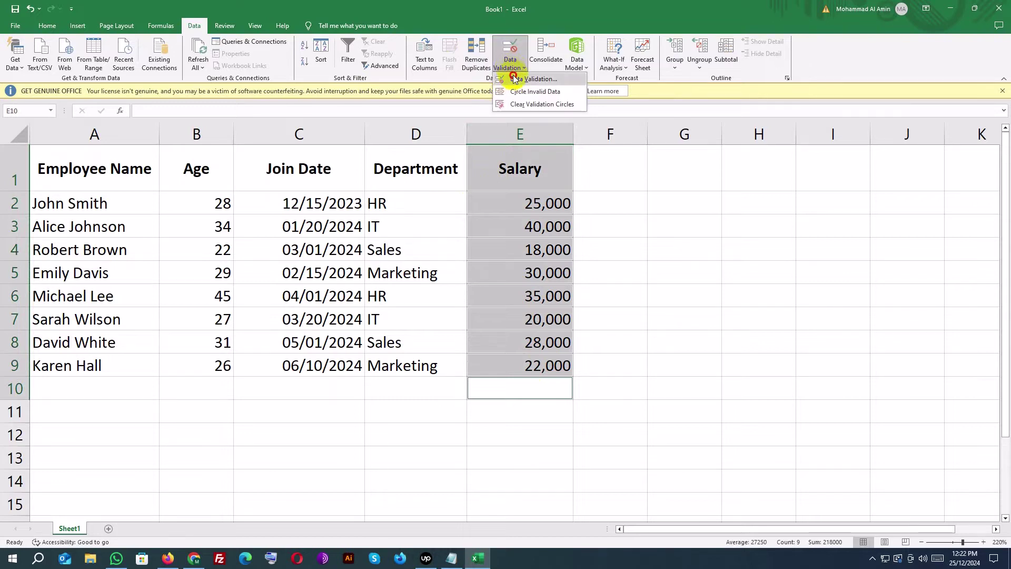
{"action": "left_click", "coordinate": [521, 79]}
{"action": "left_click", "coordinate": [647, 266]}
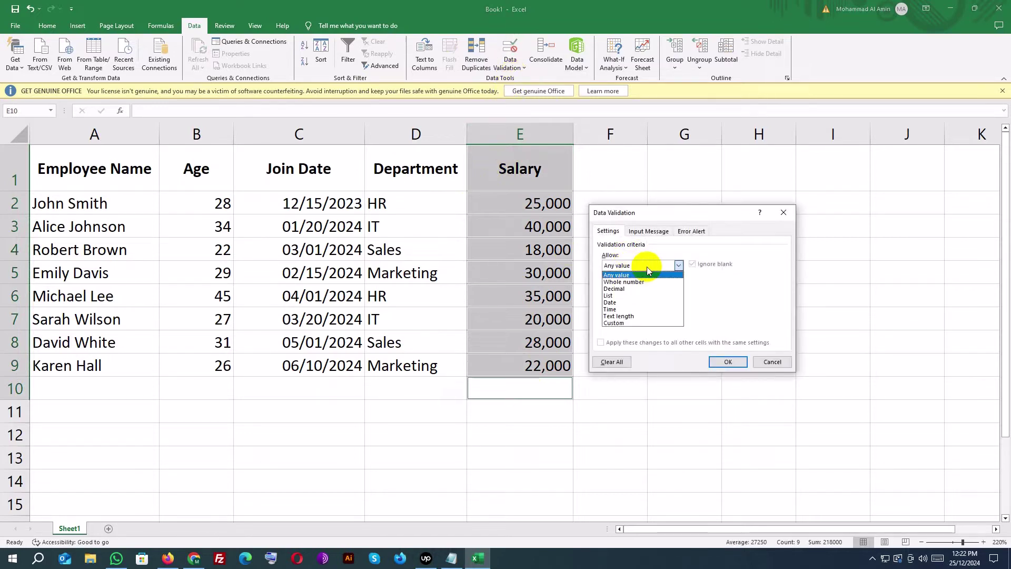
{"action": "left_click", "coordinate": [616, 289]}
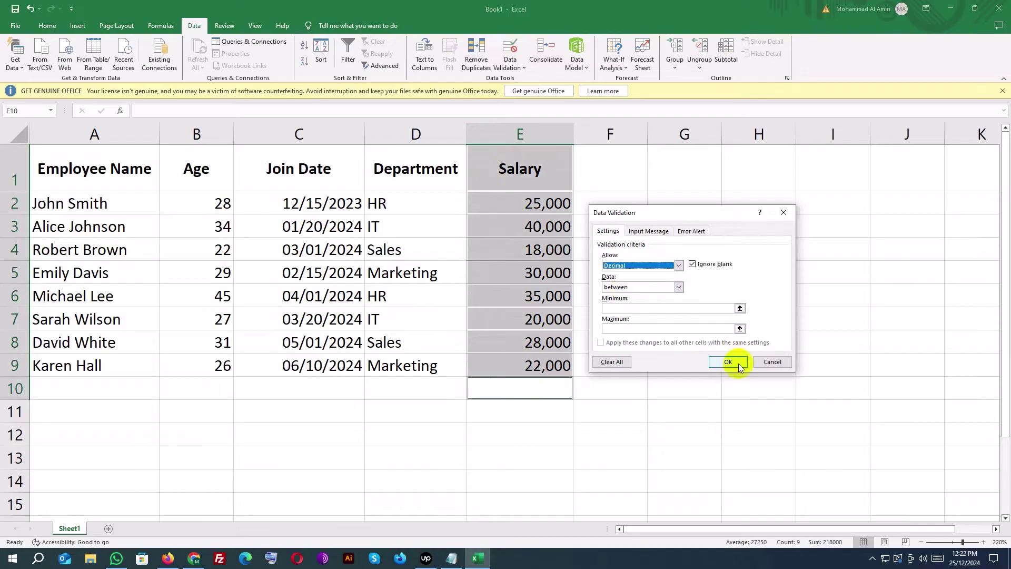
{"action": "left_click", "coordinate": [628, 307]}
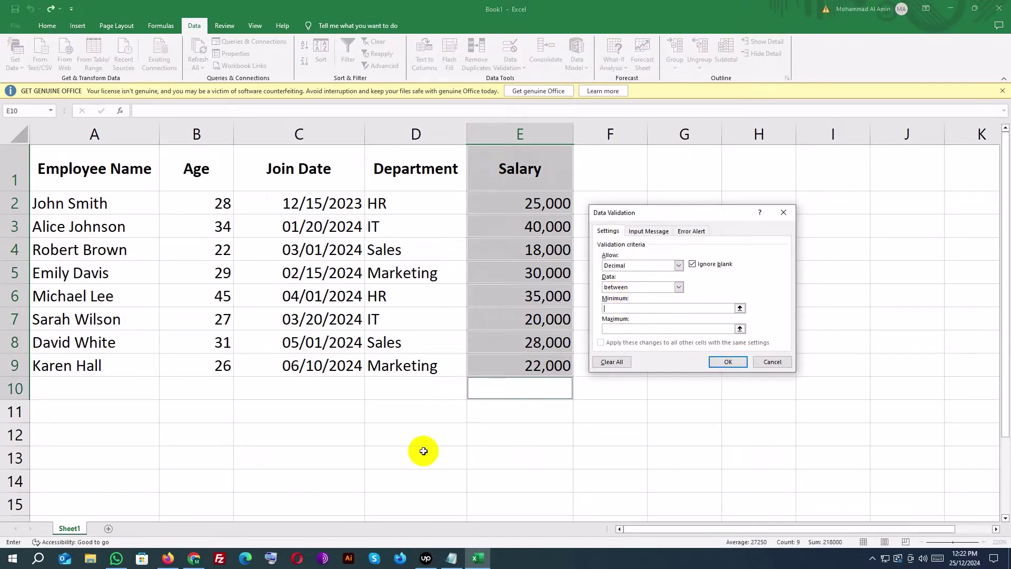
{"action": "type", "text": "1000"}
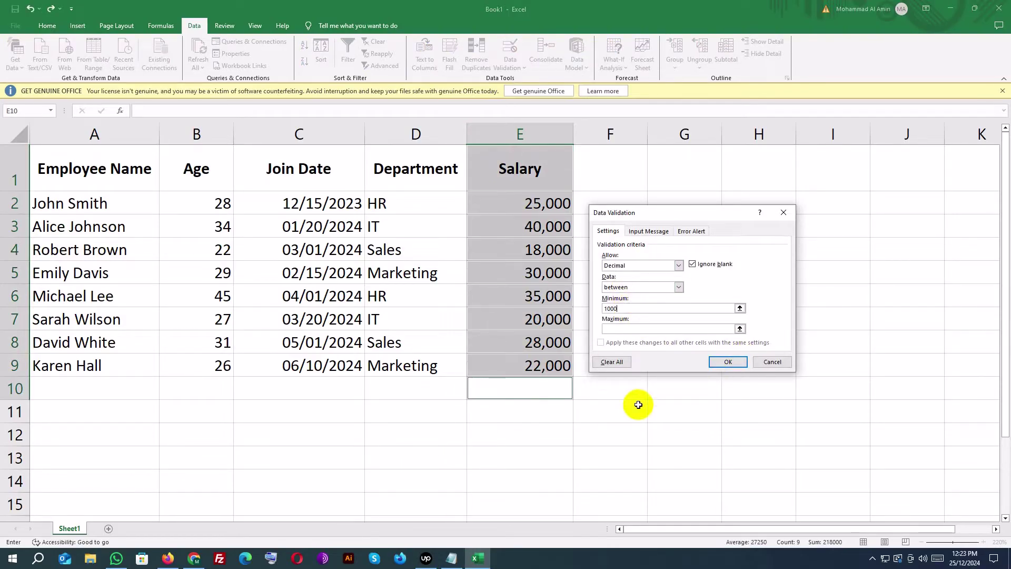
{"action": "left_click", "coordinate": [649, 329]}
{"action": "type", "text": "50000"}
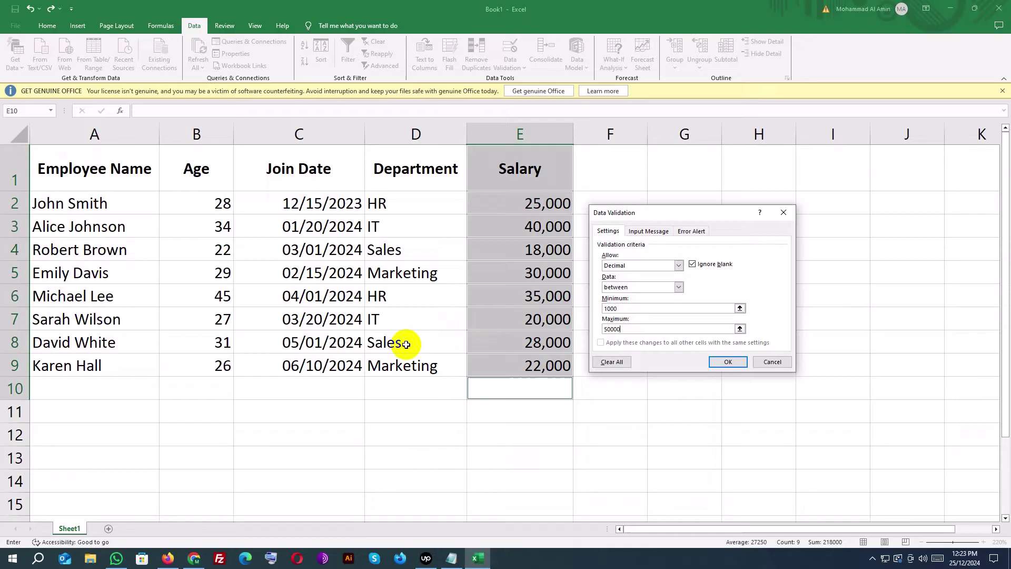
Compare the Error Alert styles, previewing Warning, and keep the Stop style.
{"action": "left_click", "coordinate": [691, 232]}
{"action": "left_click", "coordinate": [638, 280]}
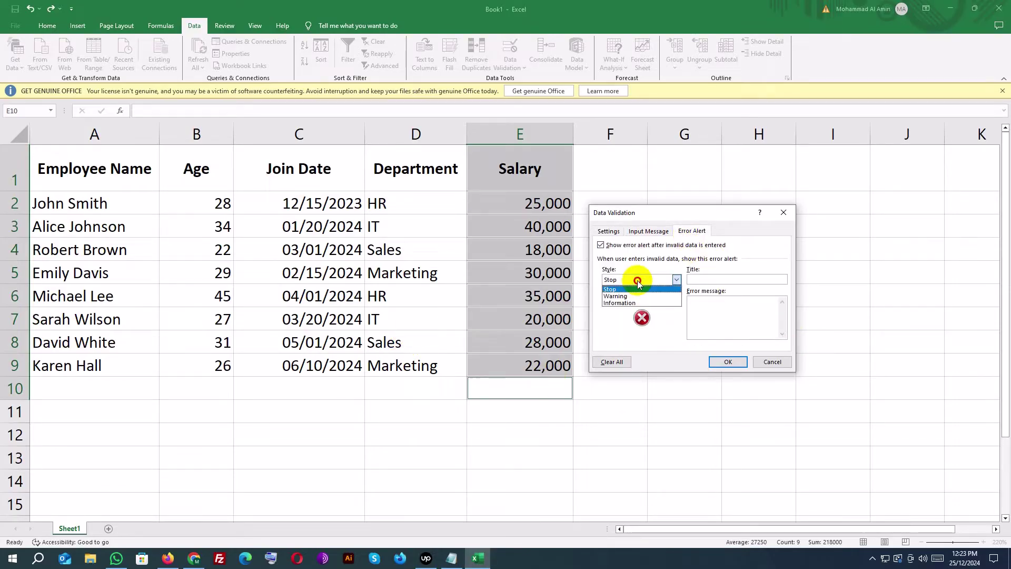
{"action": "left_click", "coordinate": [638, 284]}
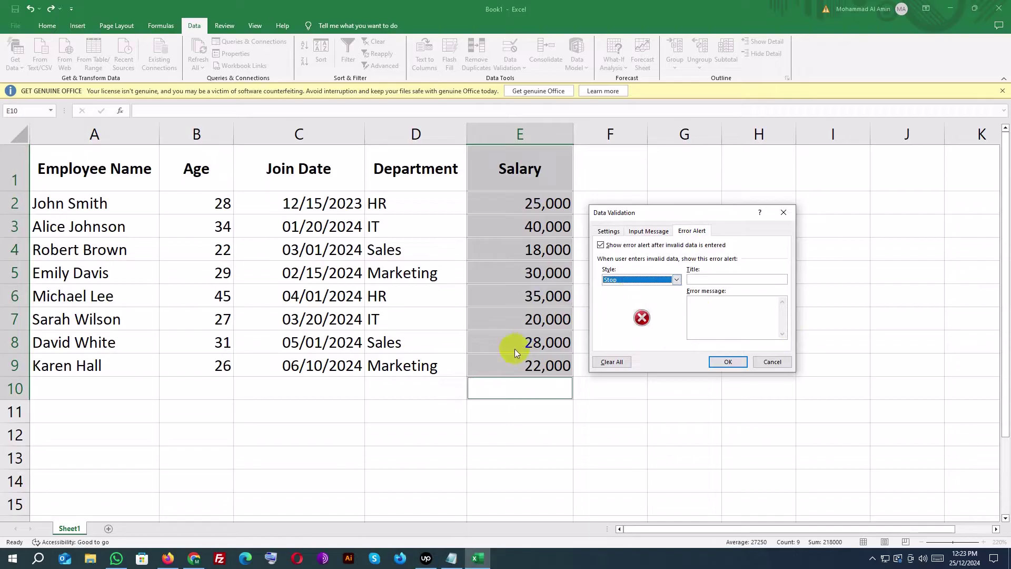
{"action": "left_click", "coordinate": [513, 349]}
{"action": "left_click", "coordinate": [623, 280]}
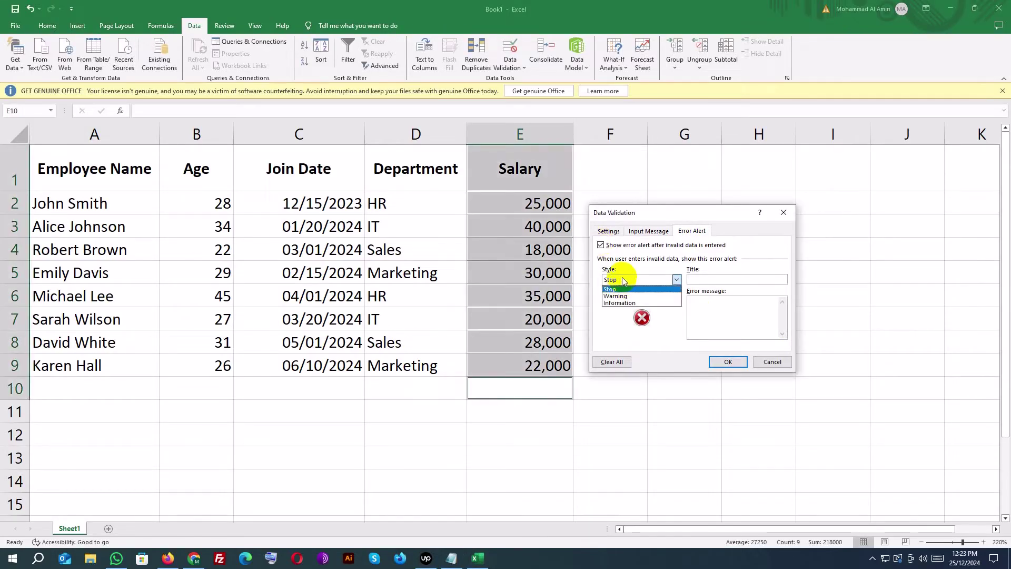
{"action": "left_click", "coordinate": [629, 295]}
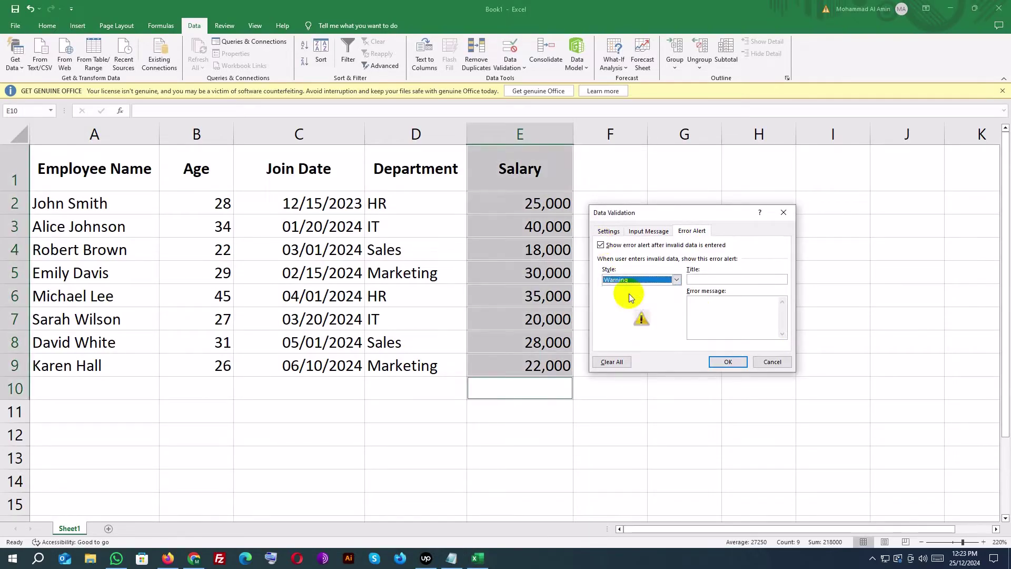
{"action": "left_click", "coordinate": [629, 280]}
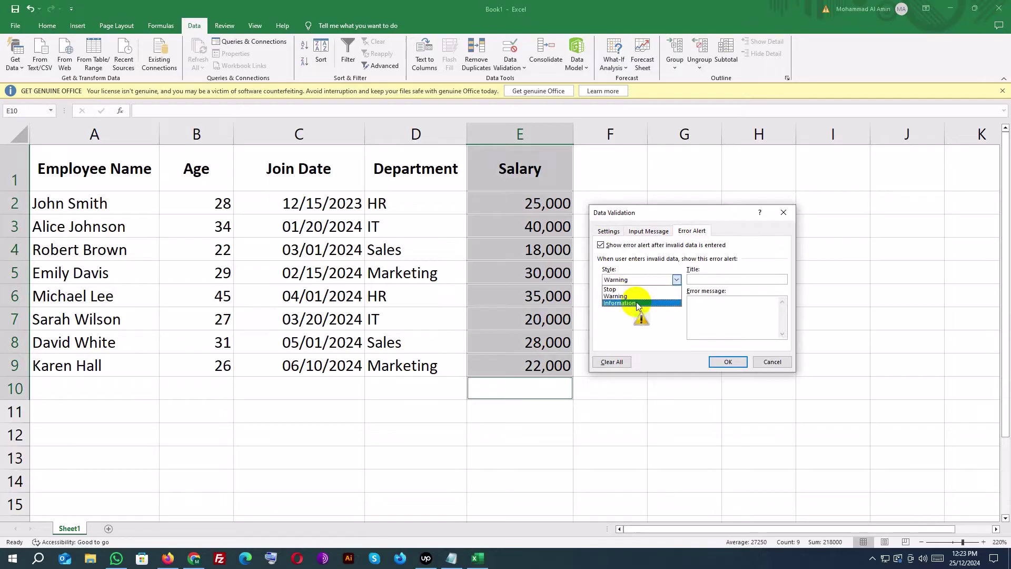
{"action": "left_click", "coordinate": [639, 279]}
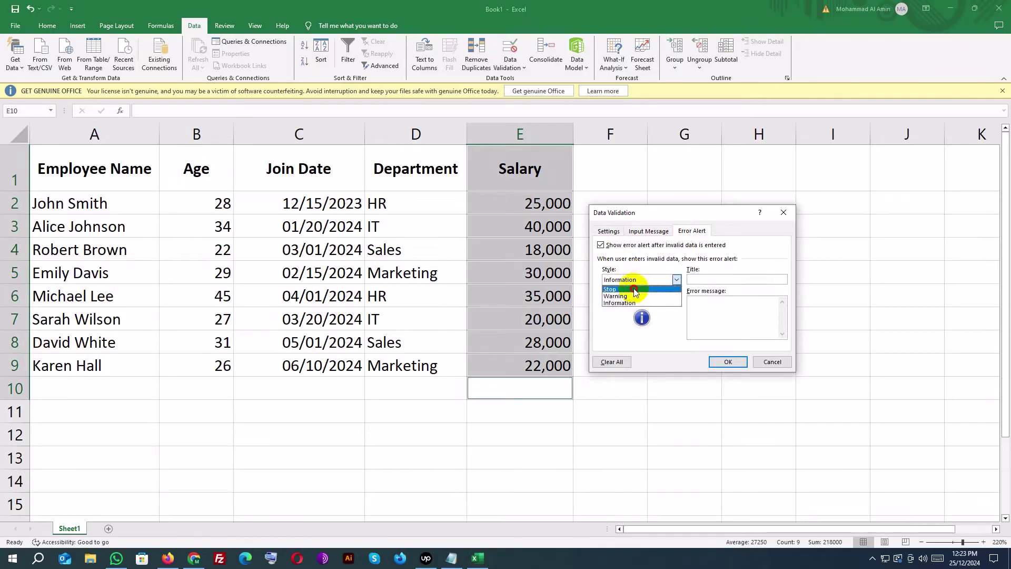
{"action": "left_click", "coordinate": [638, 288]}
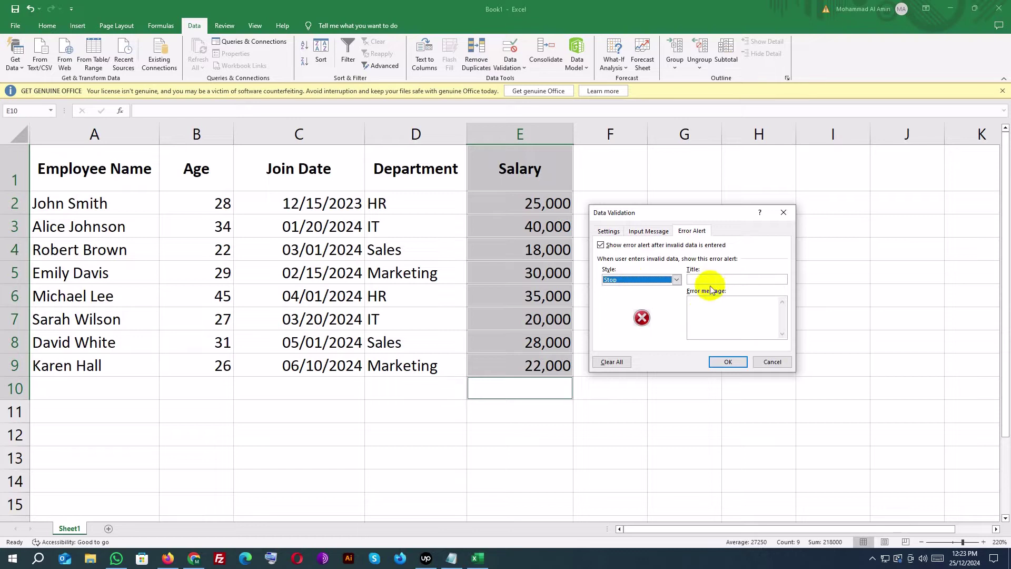
Title the alert 'Invalid Salary' with message 'Please enter a salary between 1,000 and 50,000.' and confirm.
{"action": "left_click", "coordinate": [733, 279]}
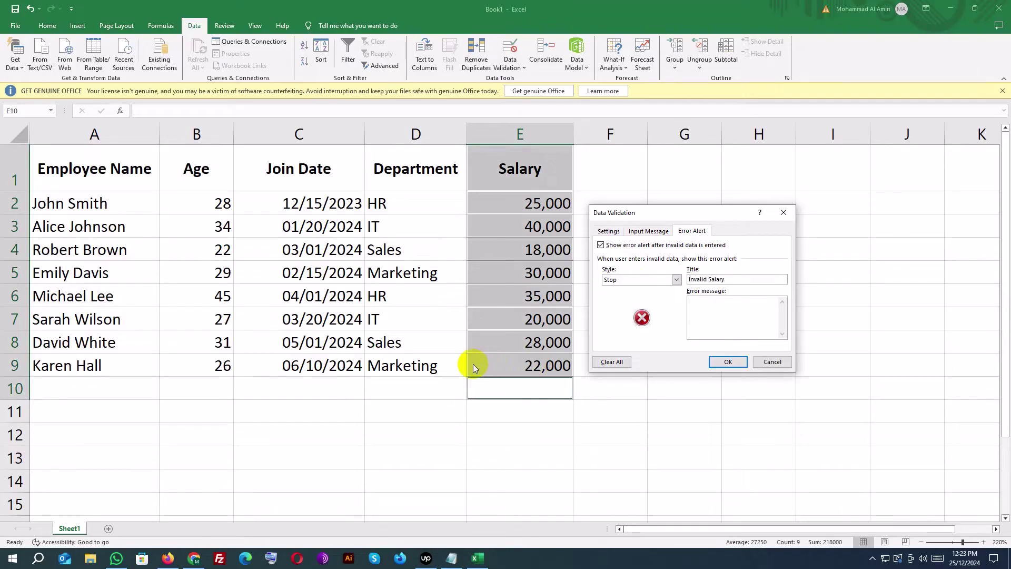
{"action": "left_click", "coordinate": [724, 312]}
{"action": "type", "text": "Please enter a salary between 1,000 and 50,000."}
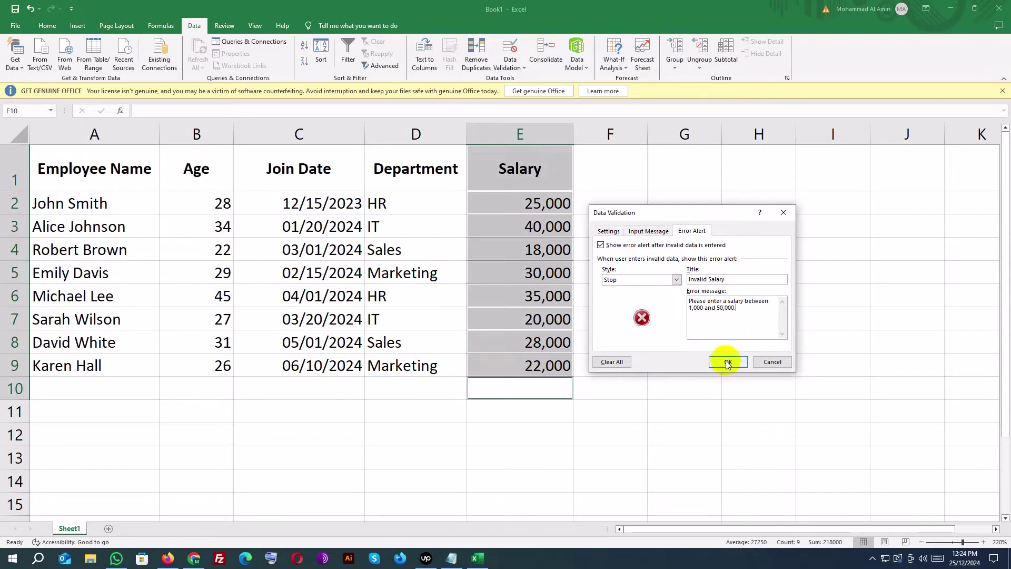
{"action": "left_click_drag", "start_coordinate": [689, 301], "coordinate": [747, 307]}
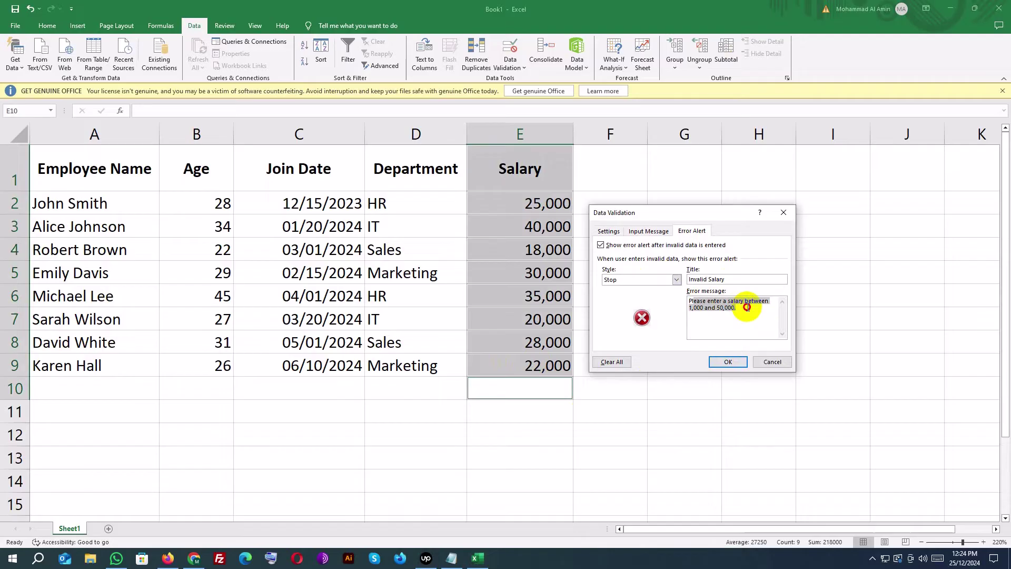
{"action": "left_click", "coordinate": [732, 362]}
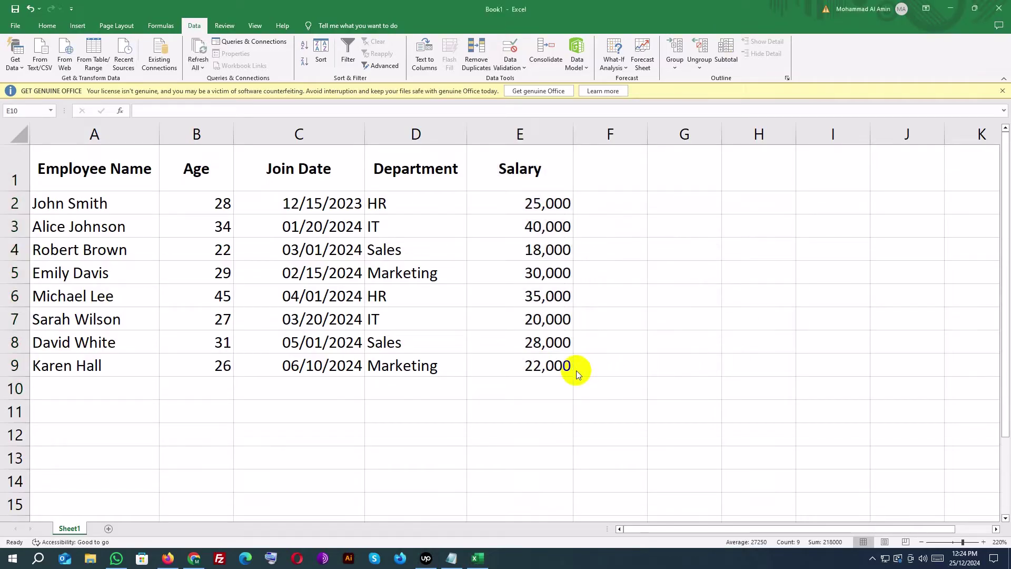
Enter 500 in E10 and see the Invalid Salary alert reject it.
{"action": "left_click", "coordinate": [545, 390]}
{"action": "type", "text": "500"}
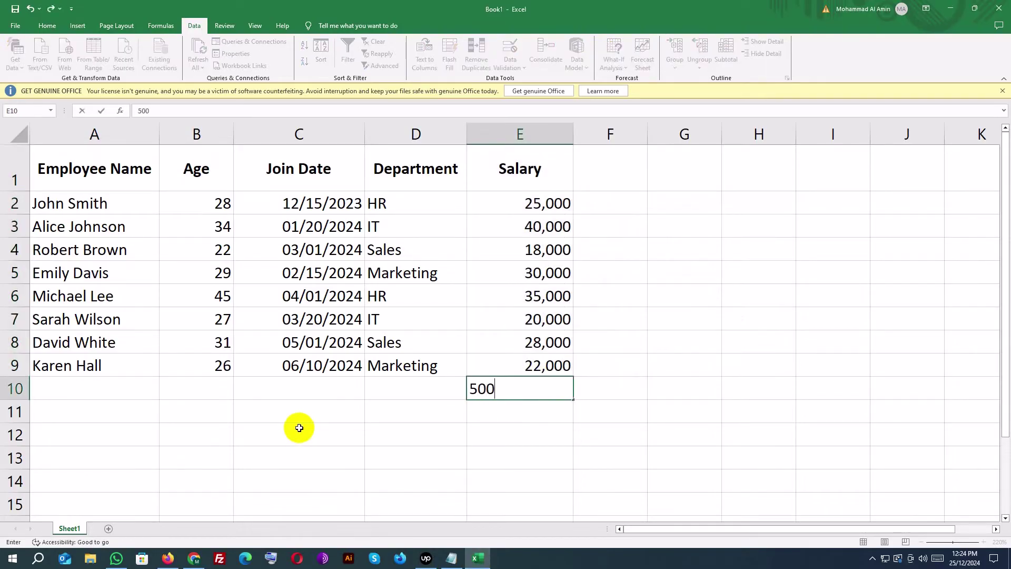
{"action": "key", "text": "Return"}
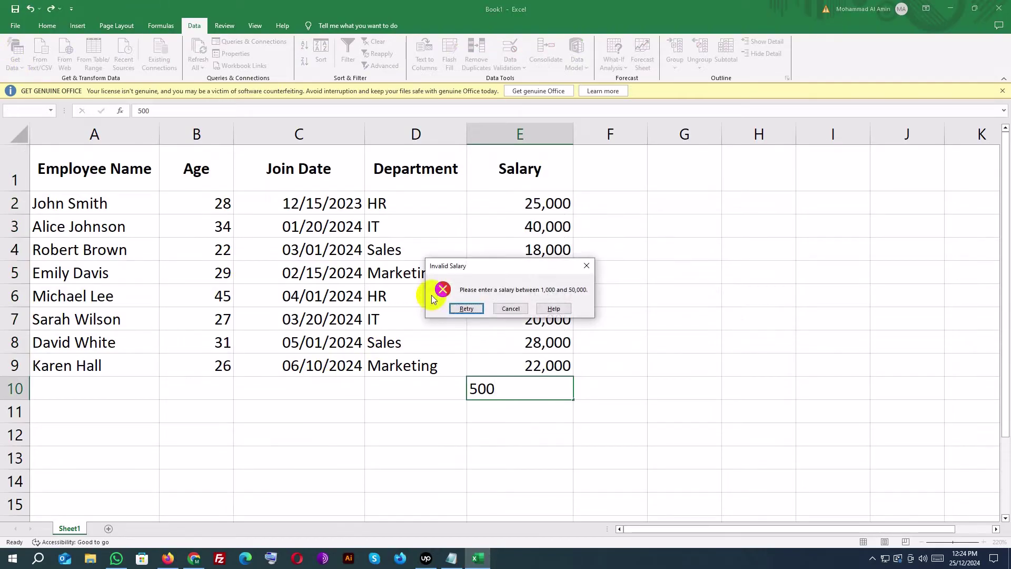
{"action": "left_click_drag", "start_coordinate": [476, 270], "coordinate": [439, 268]}
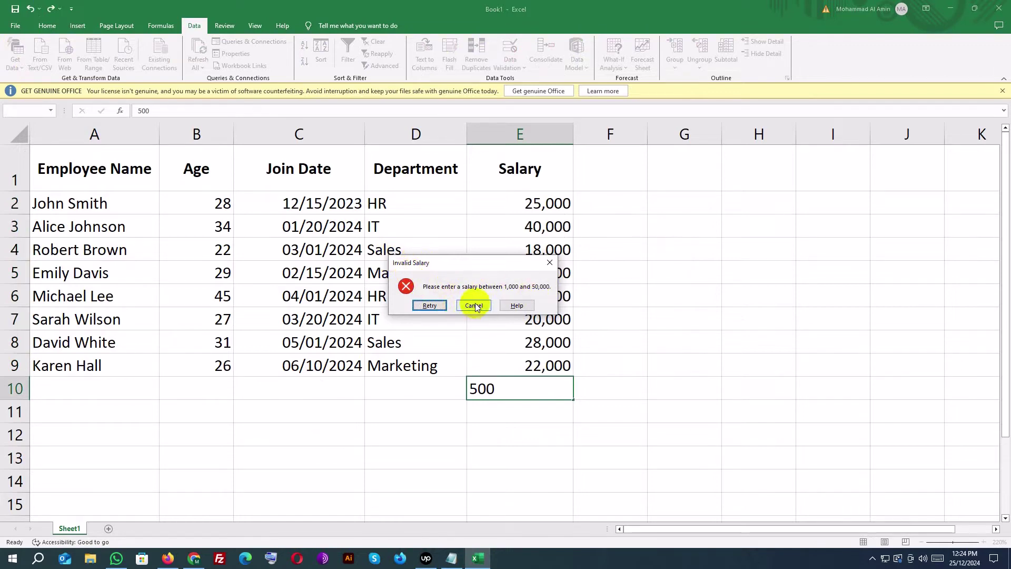
{"action": "left_click", "coordinate": [436, 306]}
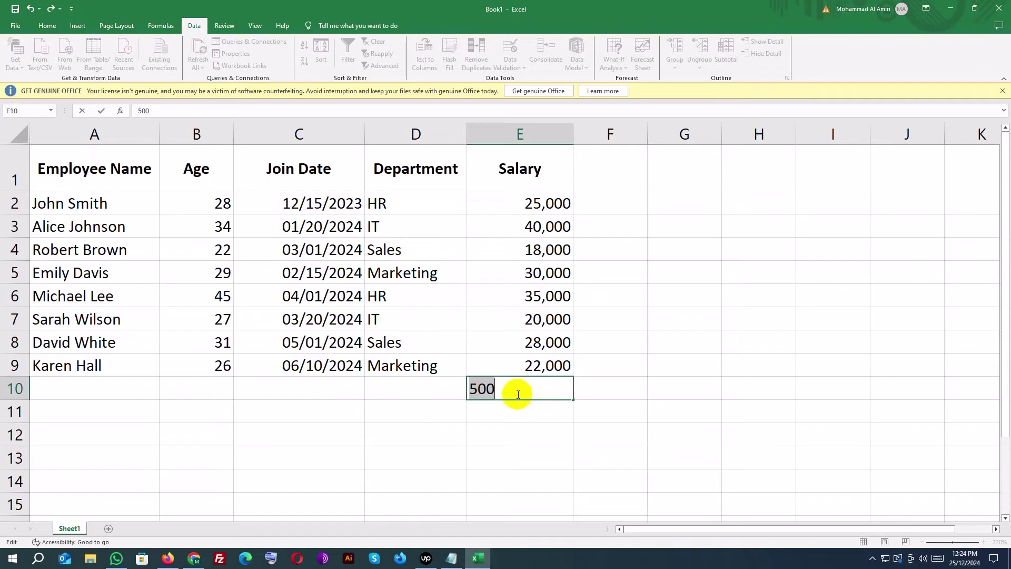
Change the entry to 60000, see it rejected, then enter 50000 successfully.
{"action": "left_click", "coordinate": [484, 389]}
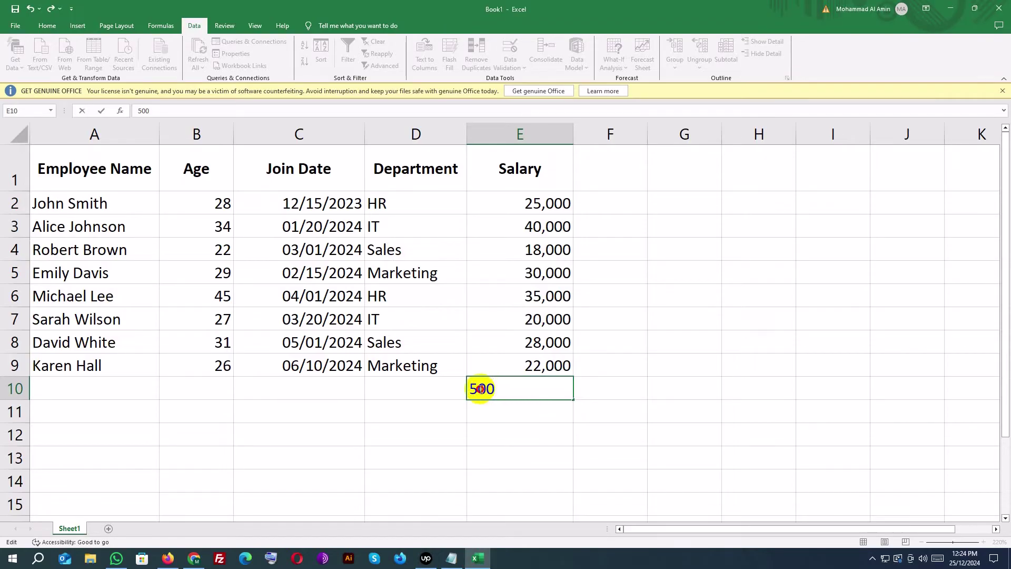
{"action": "left_click_drag", "start_coordinate": [481, 389], "coordinate": [444, 388]}
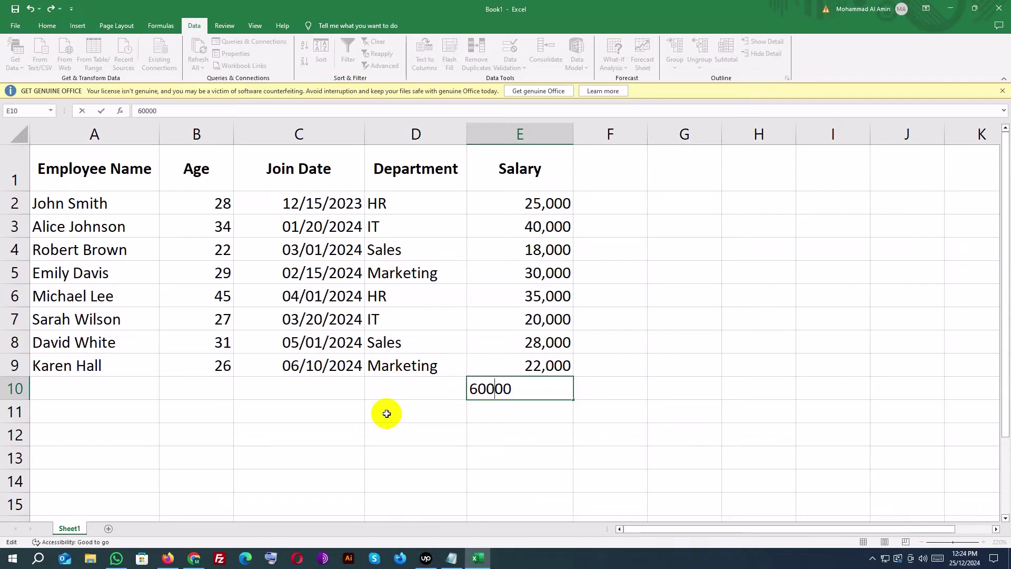
{"action": "key", "text": "Return"}
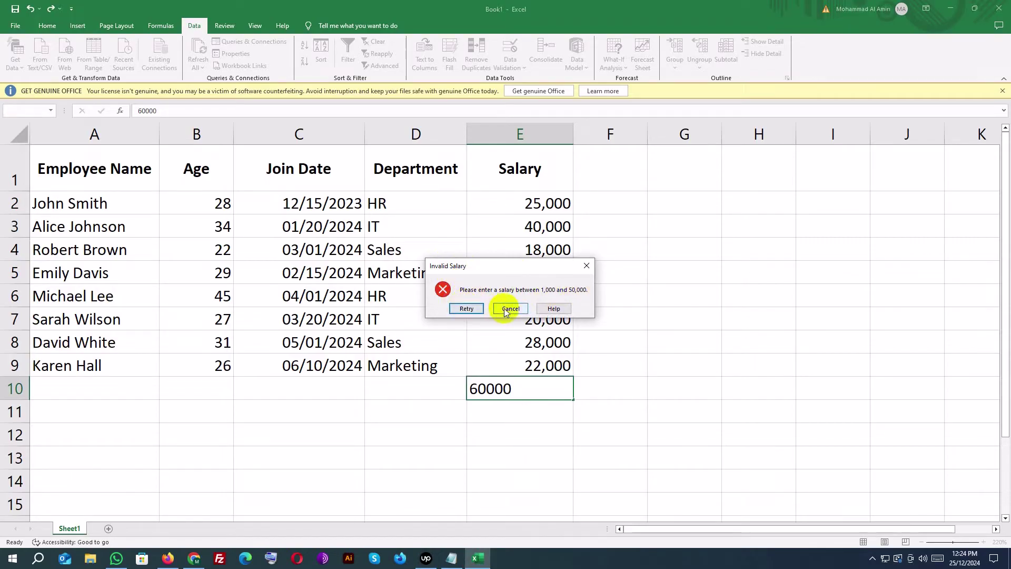
{"action": "left_click", "coordinate": [467, 309]}
{"action": "left_click", "coordinate": [478, 388]}
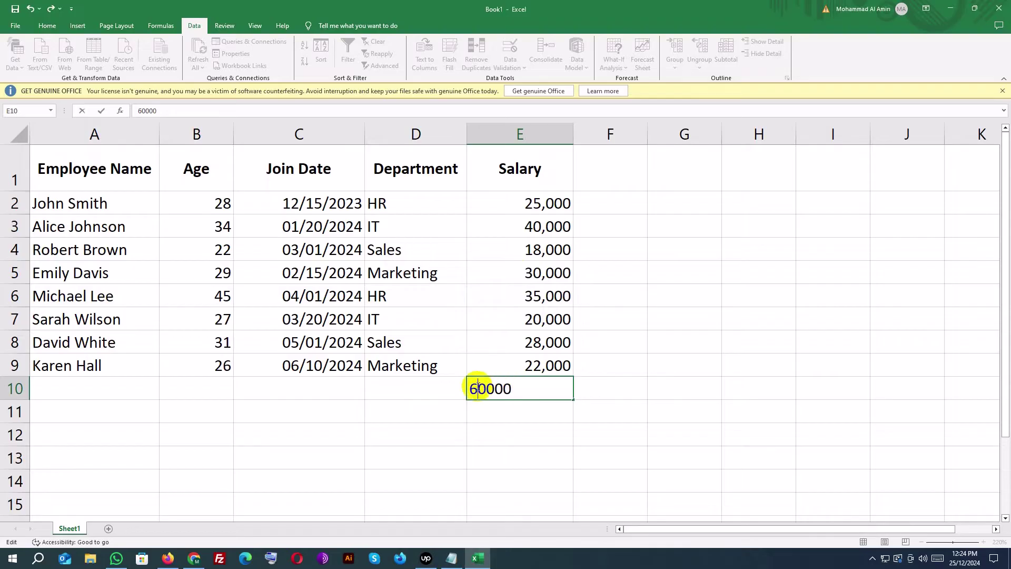
{"action": "type", "text": "5"}
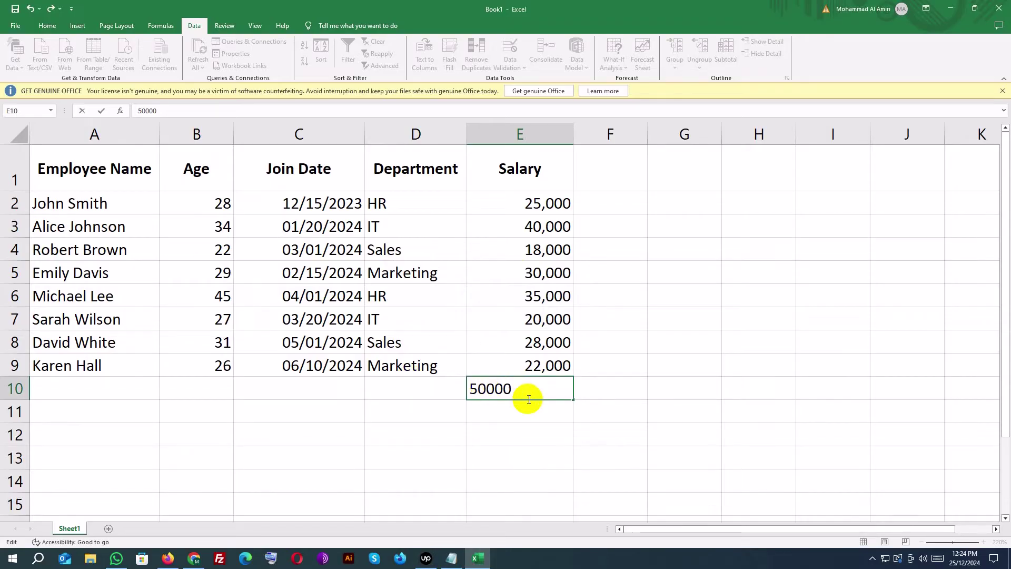
{"action": "key", "text": "Return"}
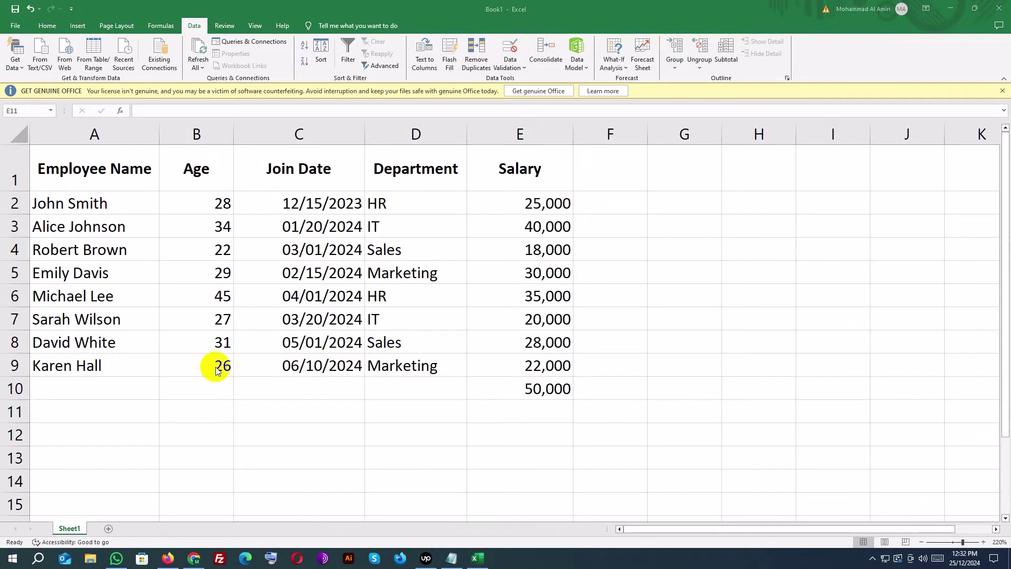
Apply the Short Date number format to the entire Join Date column C.
{"action": "left_click", "coordinate": [291, 162]}
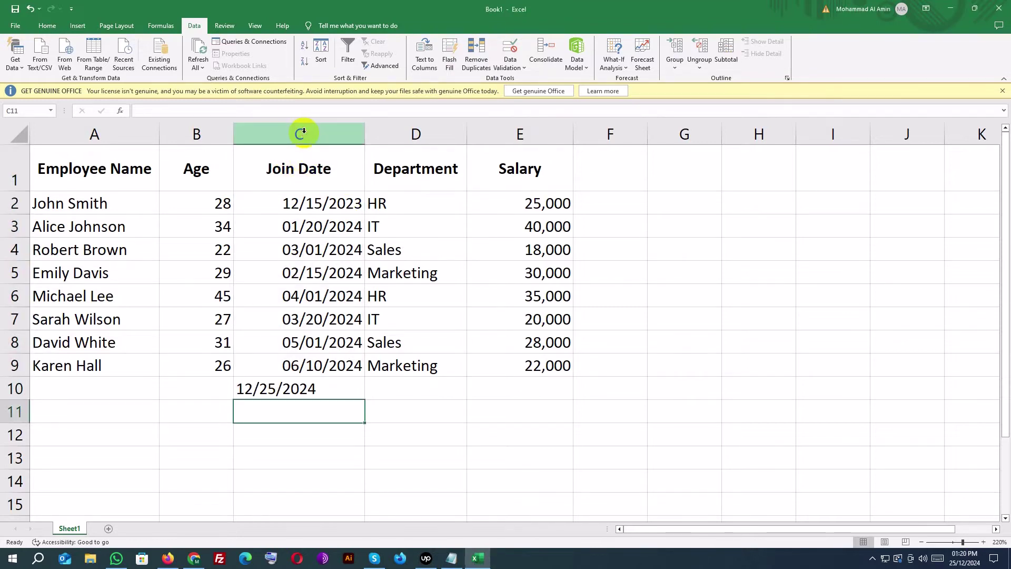
{"action": "left_click", "coordinate": [301, 133]}
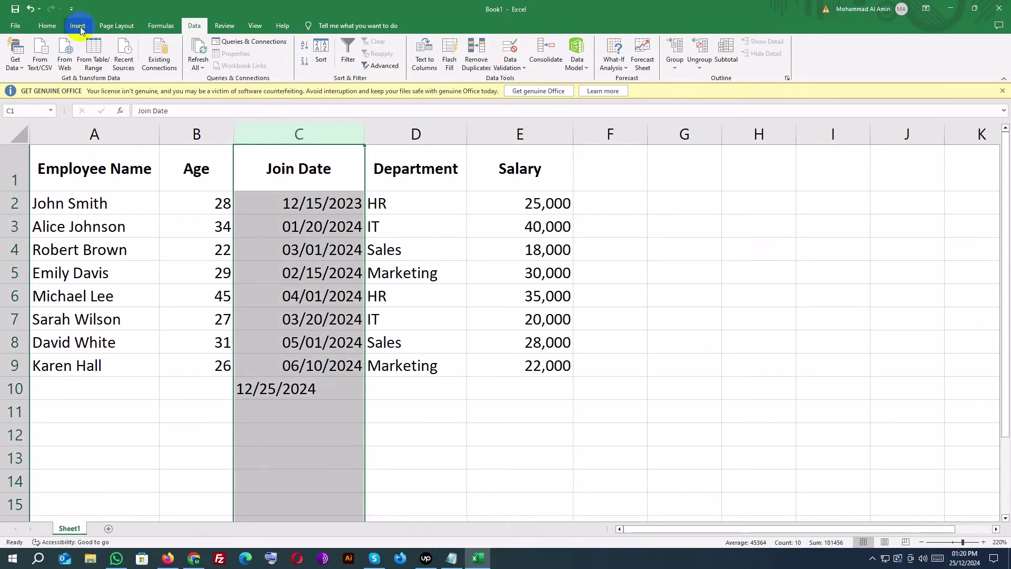
{"action": "left_click", "coordinate": [47, 27]}
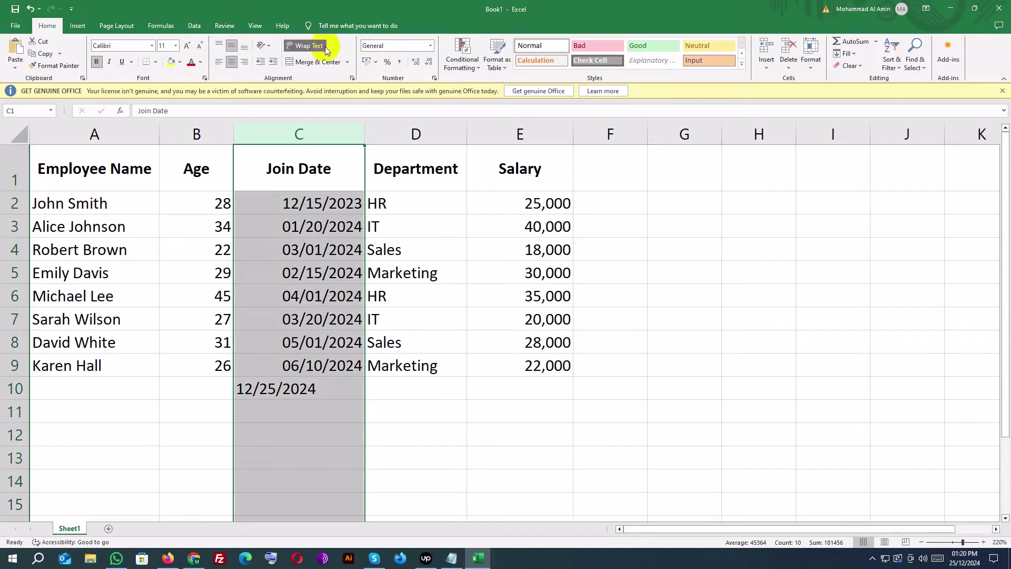
{"action": "left_click", "coordinate": [430, 45]}
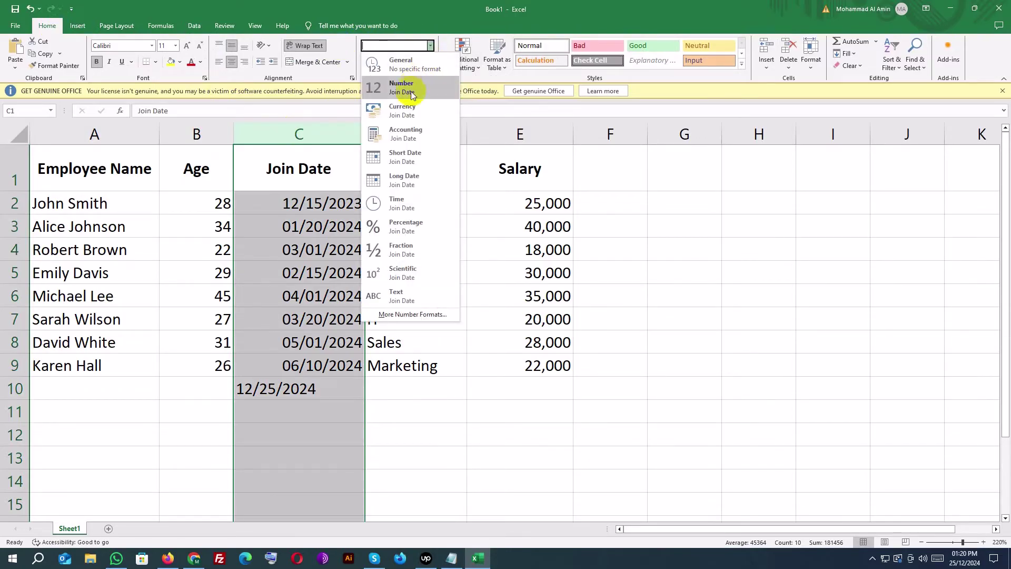
{"action": "left_click", "coordinate": [415, 158]}
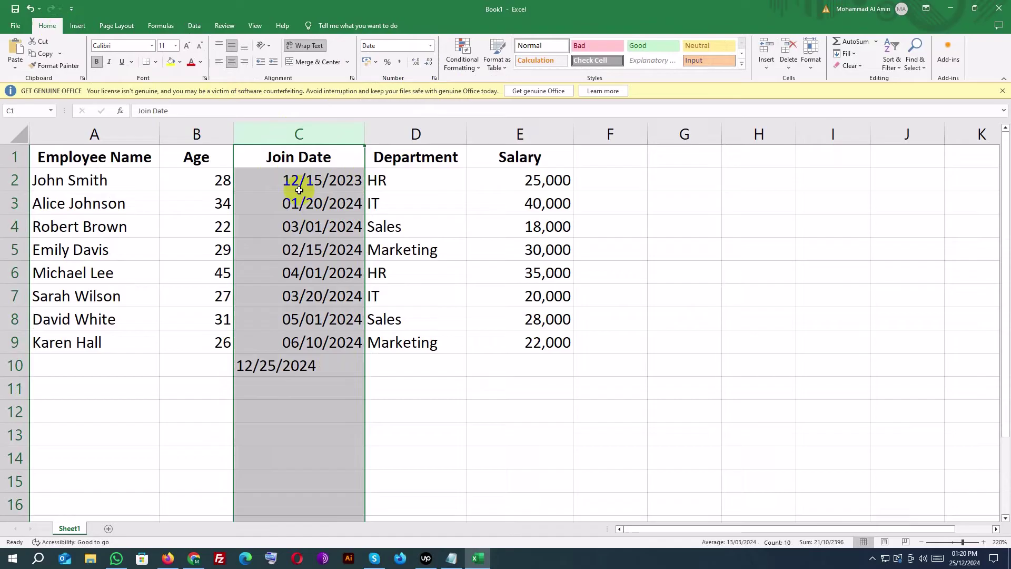
{"action": "left_click", "coordinate": [321, 368]}
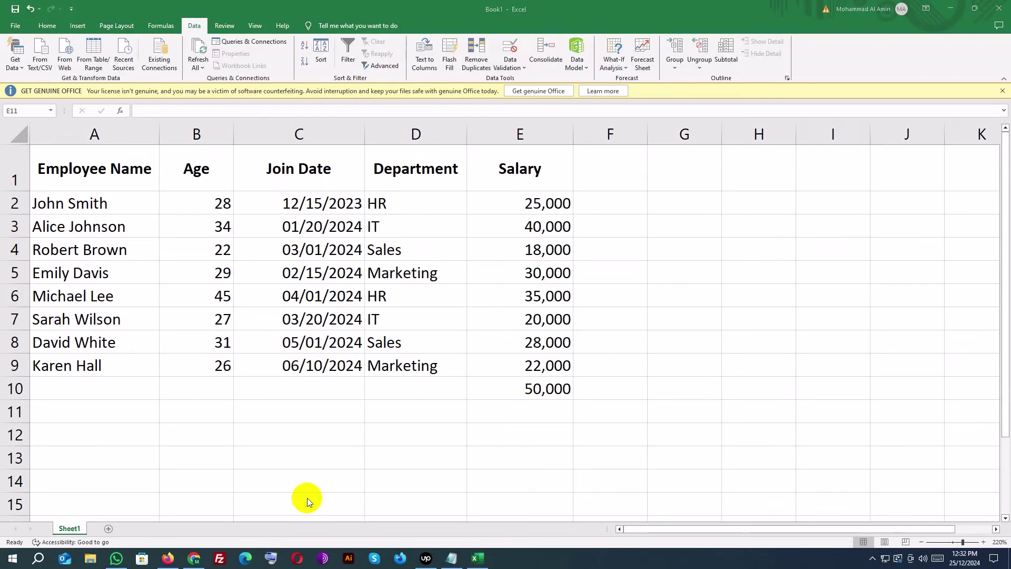
Select the Join Date cells and add a Custom validation formula comparing C2 with Today().
{"action": "left_click", "coordinate": [291, 160]}
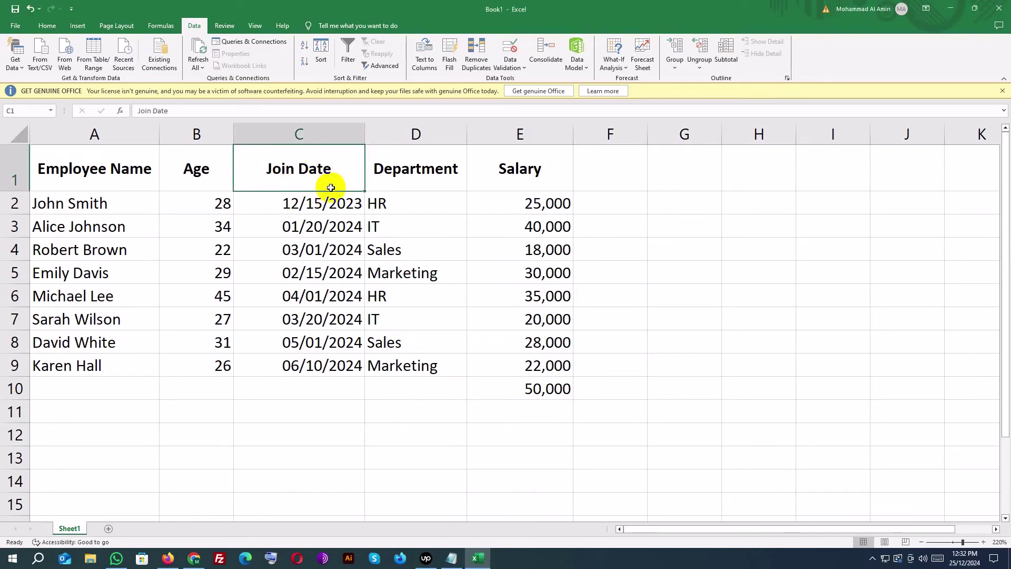
{"action": "left_click_drag", "start_coordinate": [327, 205], "coordinate": [330, 386]}
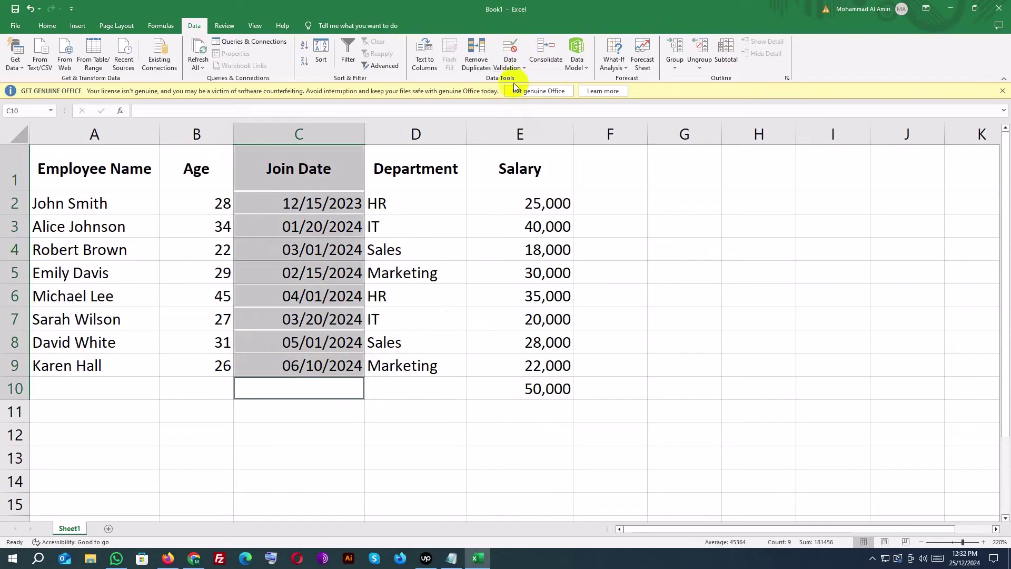
{"action": "left_click", "coordinate": [512, 67]}
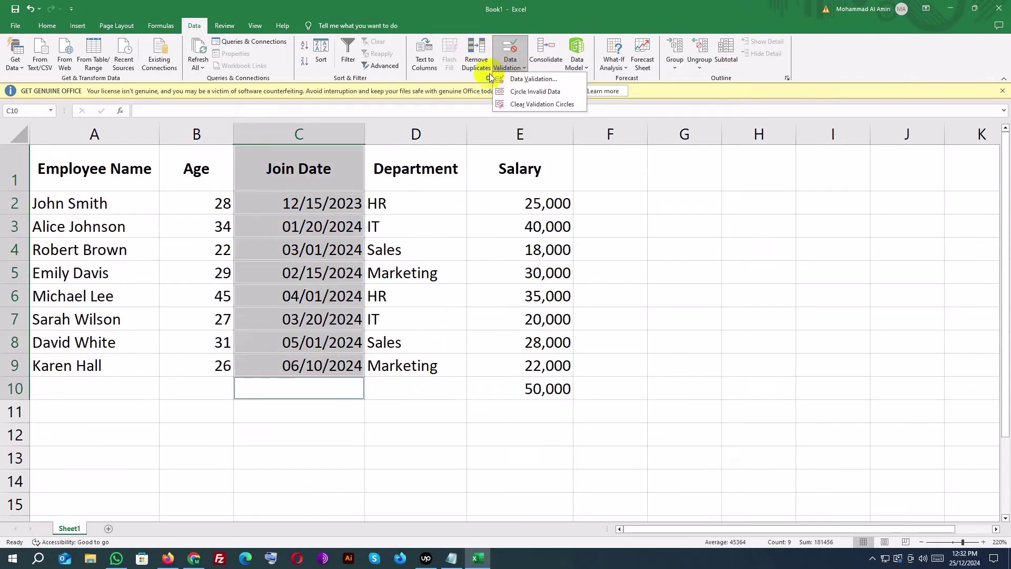
{"action": "left_click", "coordinate": [532, 79]}
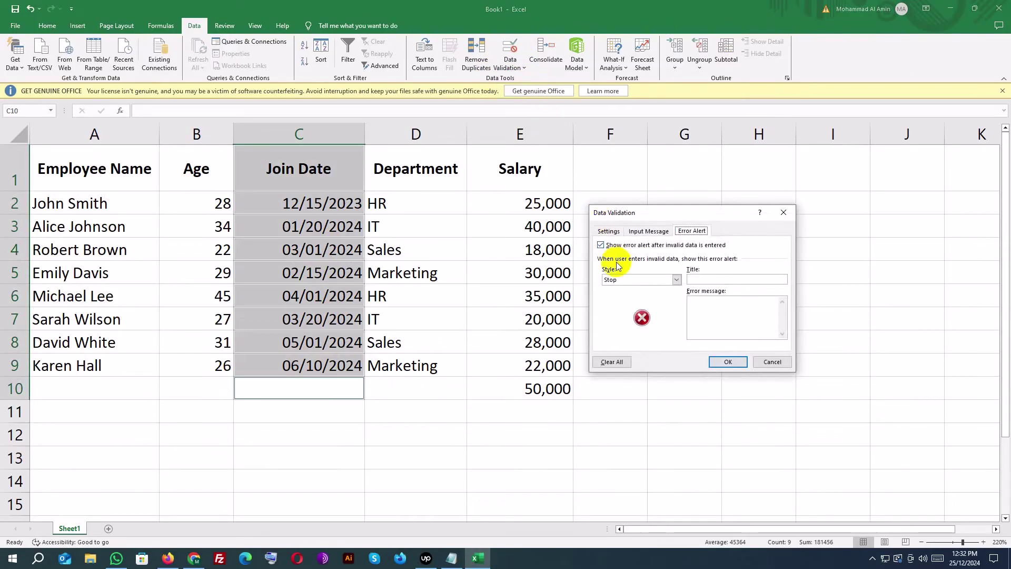
{"action": "left_click", "coordinate": [608, 231]}
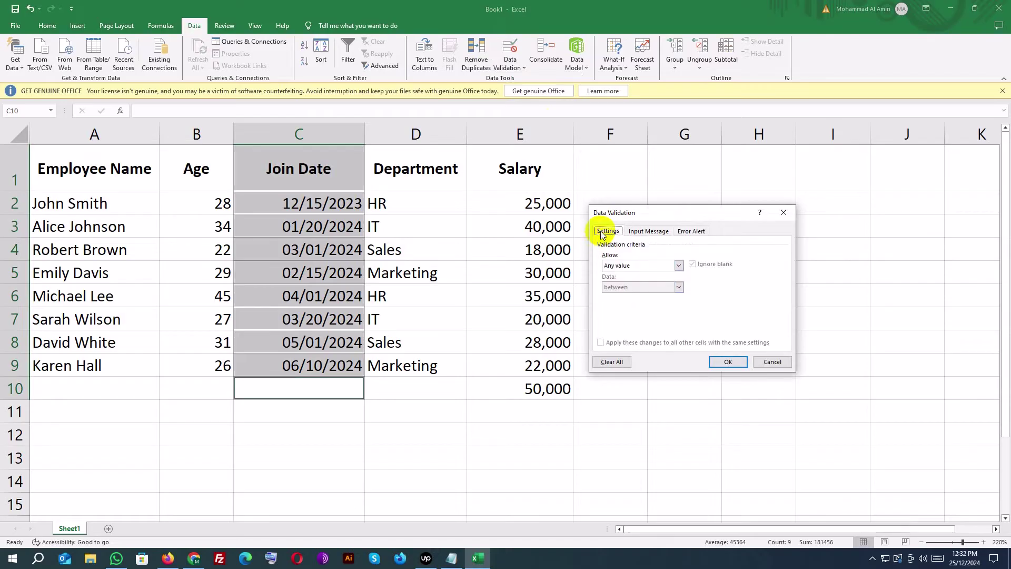
{"action": "left_click", "coordinate": [633, 265]}
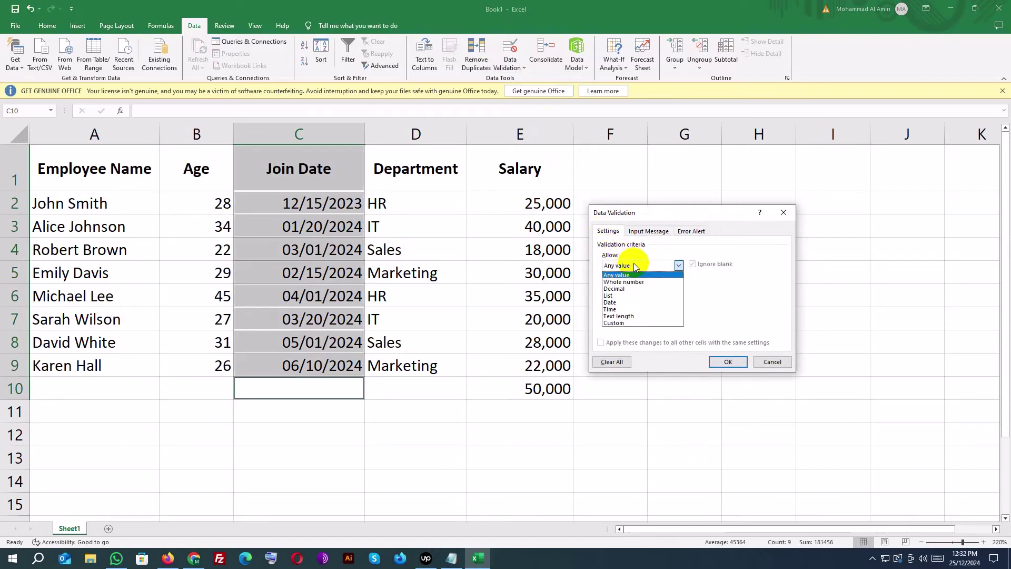
{"action": "left_click", "coordinate": [634, 323]}
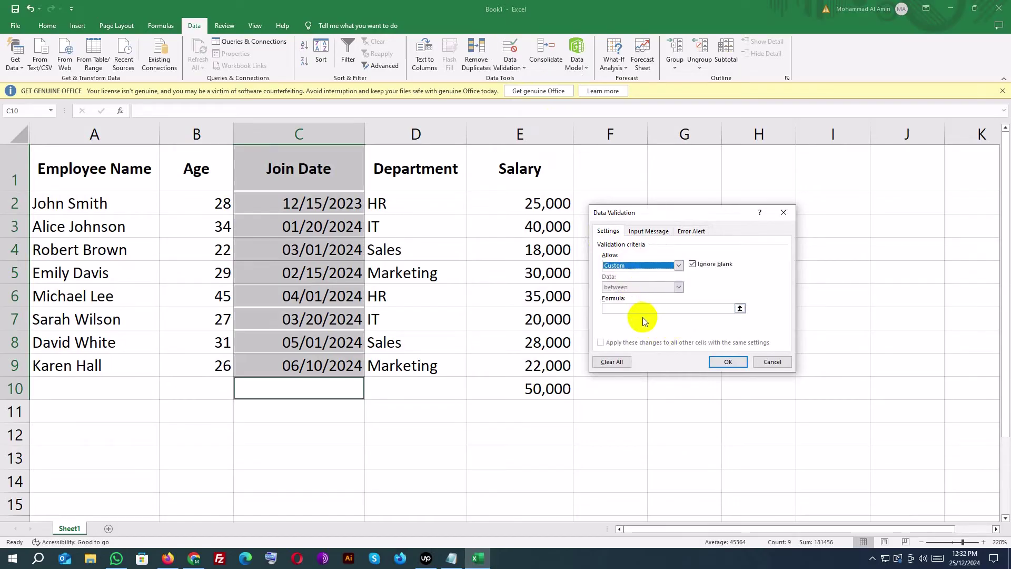
{"action": "left_click", "coordinate": [634, 309]}
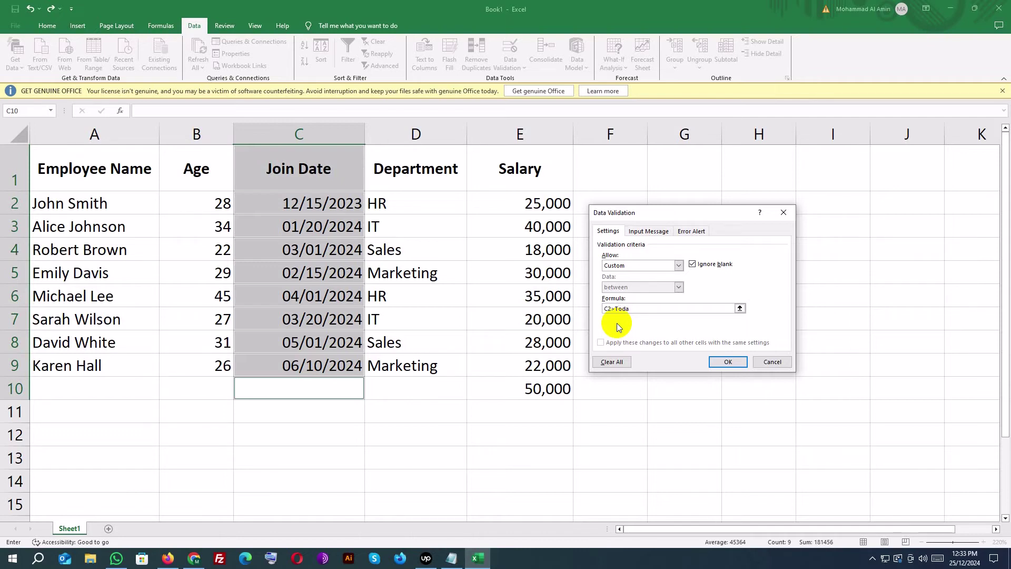
{"action": "type", "text": "()"}
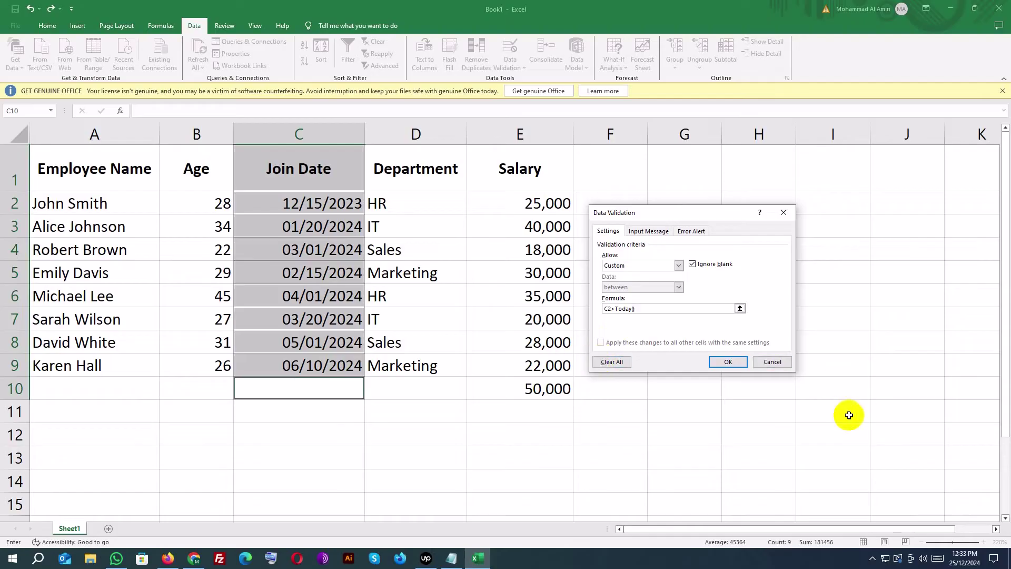
{"action": "left_click", "coordinate": [733, 360]}
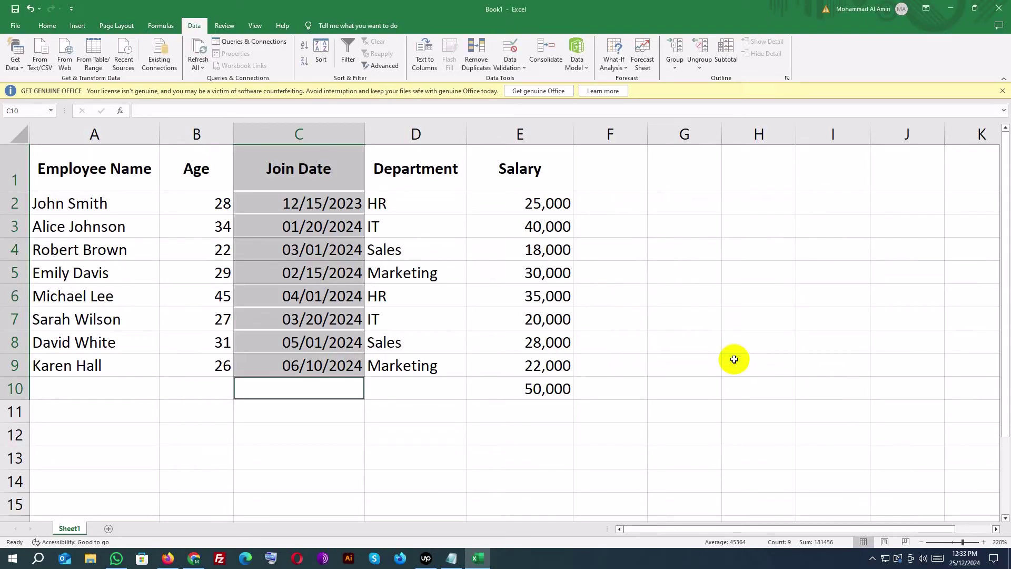
Enter the past date 24/01/2024 in C10 to test the future-only Join Date rule.
{"action": "left_click", "coordinate": [295, 390]}
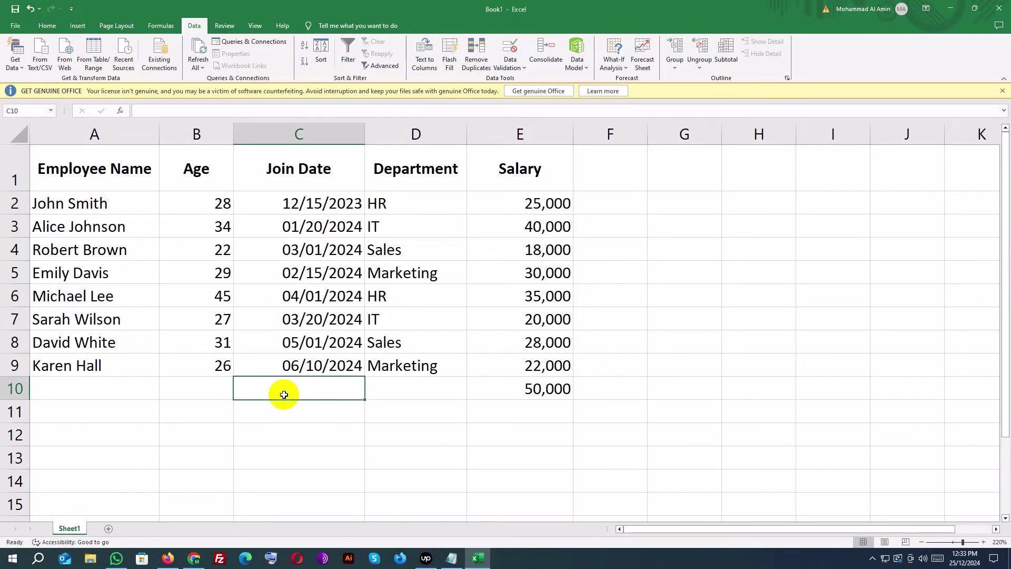
{"action": "type", "text": "24"}
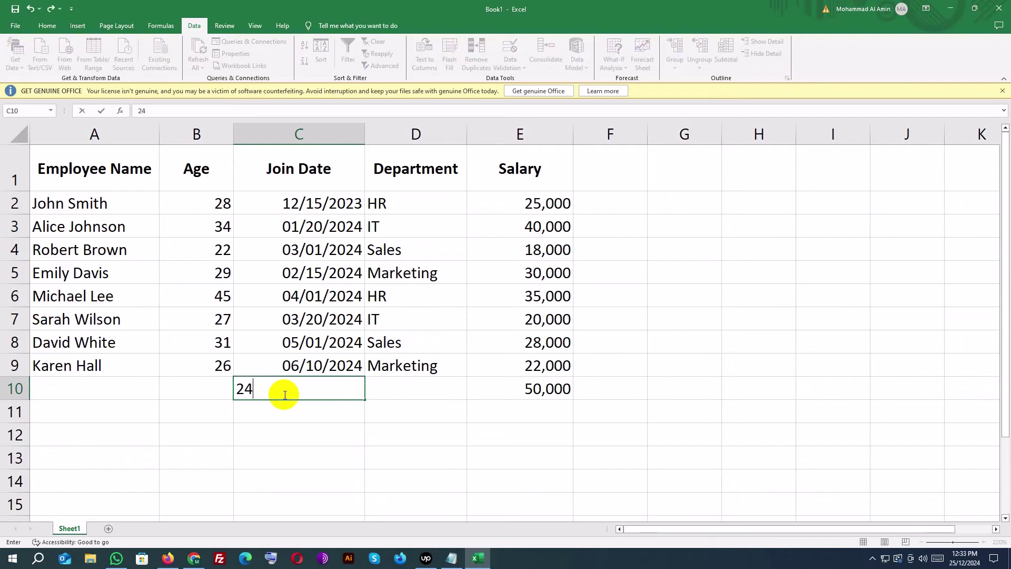
{"action": "type", "text": "/01/2024"}
{"action": "key", "text": "Return"}
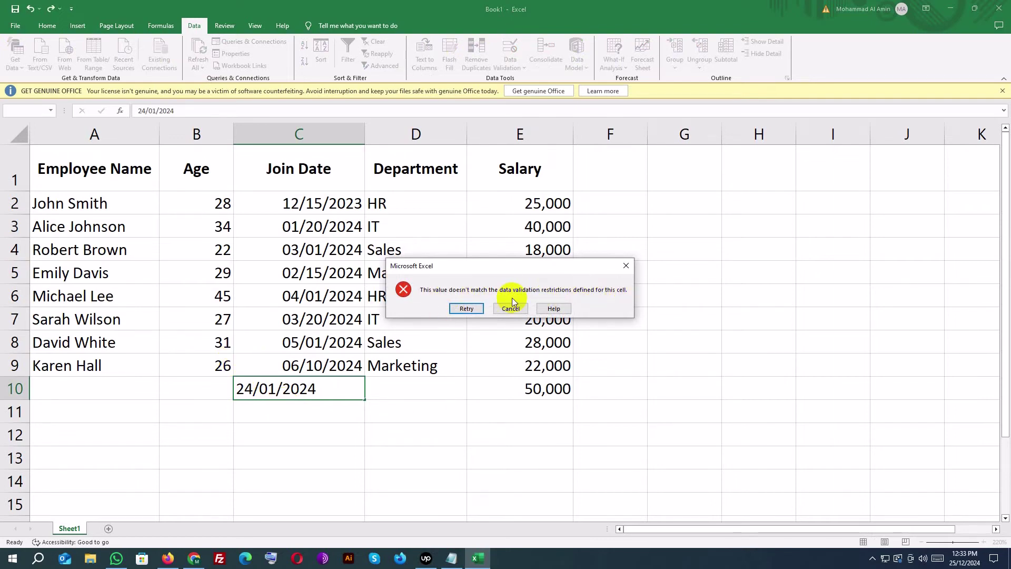
Give the Join Date rule a Stop alert titled 'Invalid Date' with message 'Please Type Future Date'.
{"action": "left_click", "coordinate": [467, 309]}
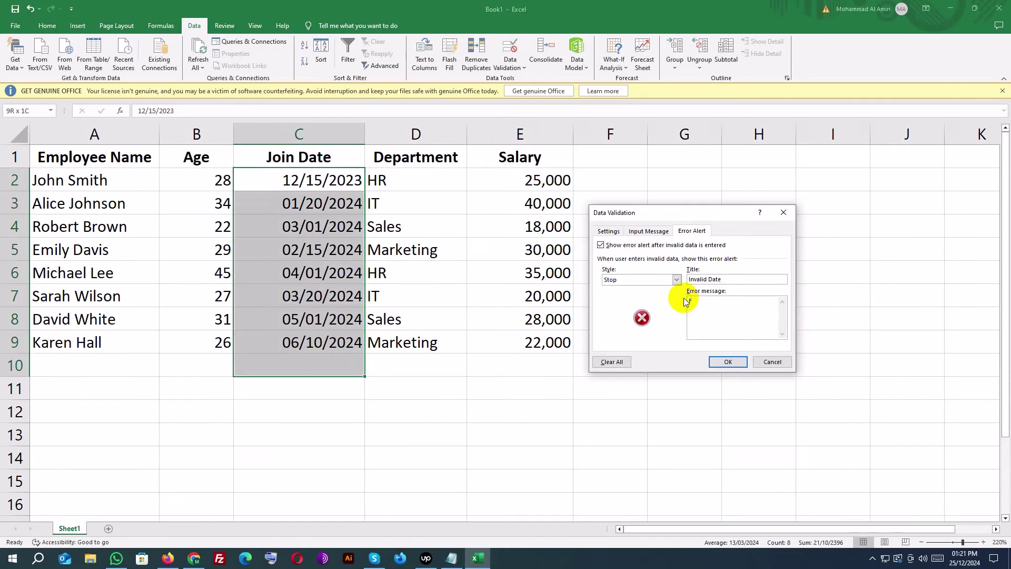
{"action": "type", "text": "lease Type Future Date"}
{"action": "left_click", "coordinate": [729, 363]}
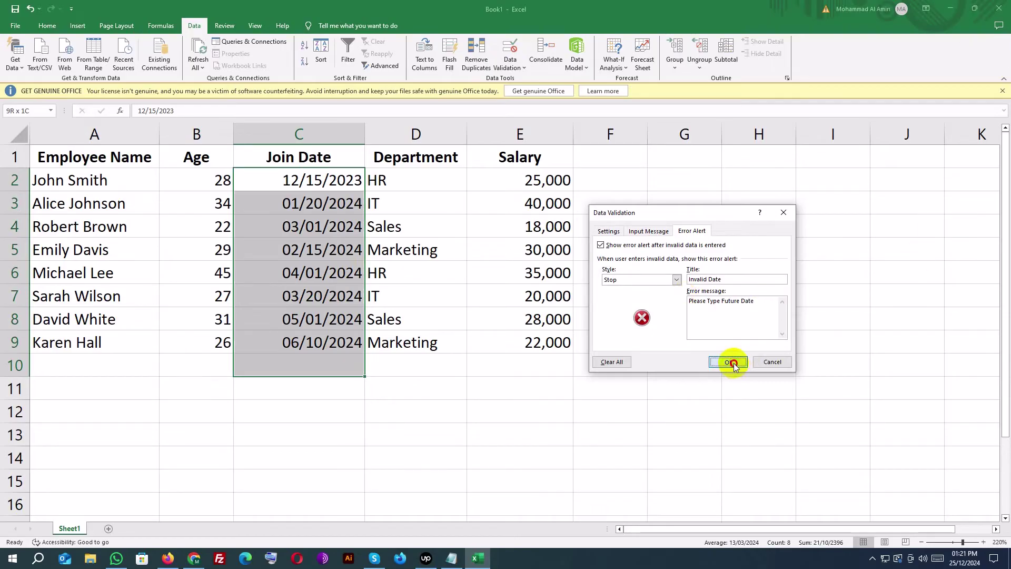
{"action": "left_click", "coordinate": [307, 368]}
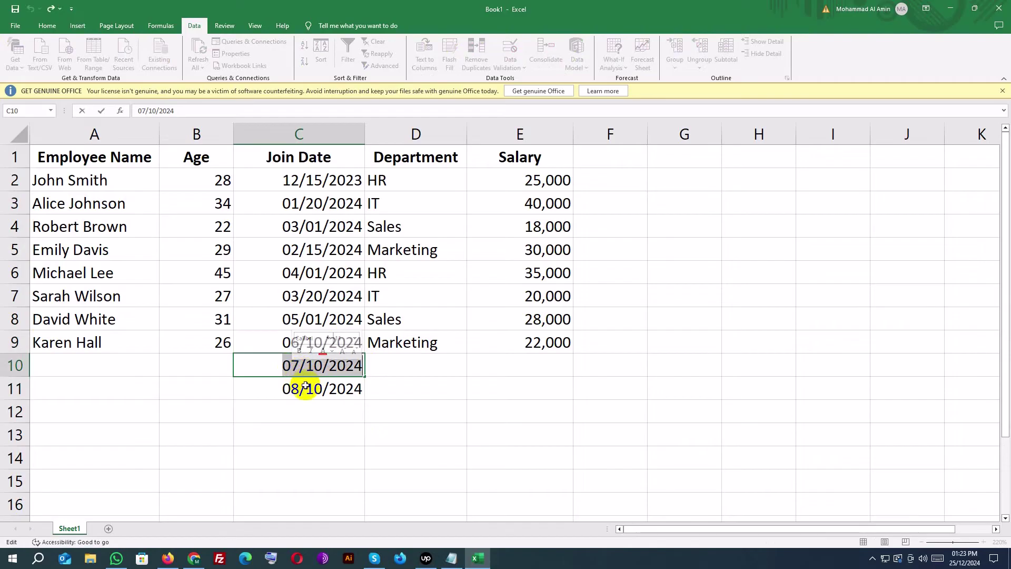
Submit 07/10/2024 in C10 and retry after the Invalid Date alert rejects it.
{"action": "left_click", "coordinate": [305, 390]}
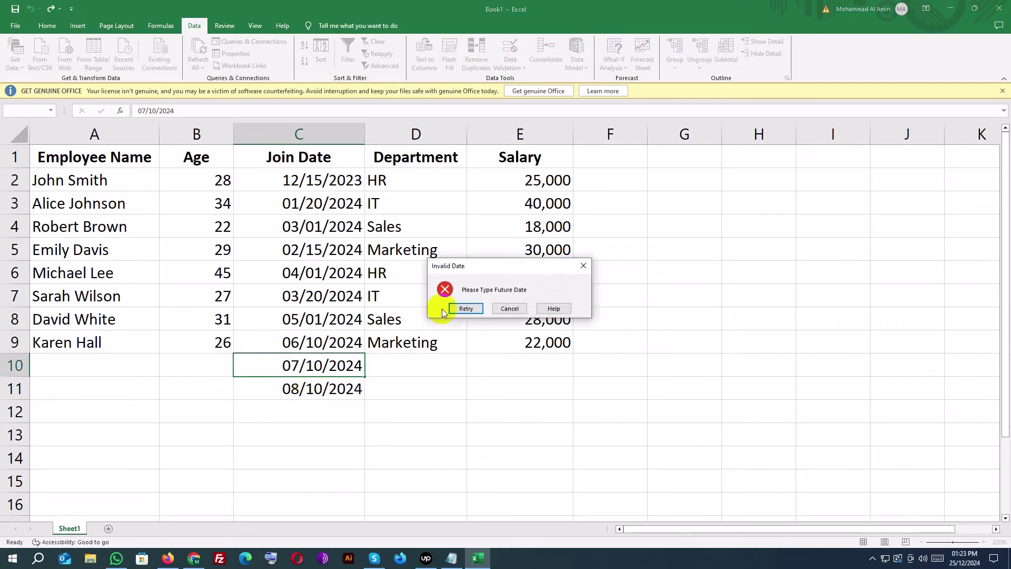
{"action": "left_click", "coordinate": [462, 309]}
{"action": "left_click", "coordinate": [300, 370]}
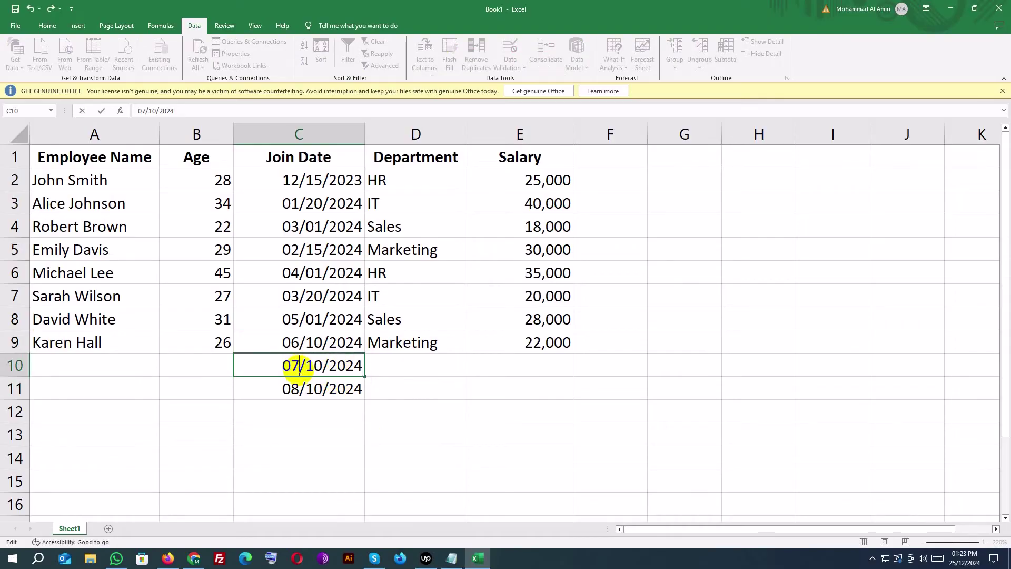
Change C10's month to 12 and day to 26, entering the accepted date 12/26/2024.
{"action": "key", "text": "shift+Left"}
{"action": "key", "text": "shift+Left"}
{"action": "type", "text": "12"}
{"action": "key", "text": "Right"}
{"action": "key", "text": "shift+Right"}
{"action": "key", "text": "shift+Right"}
{"action": "type", "text": "26"}
{"action": "key", "text": "Return"}
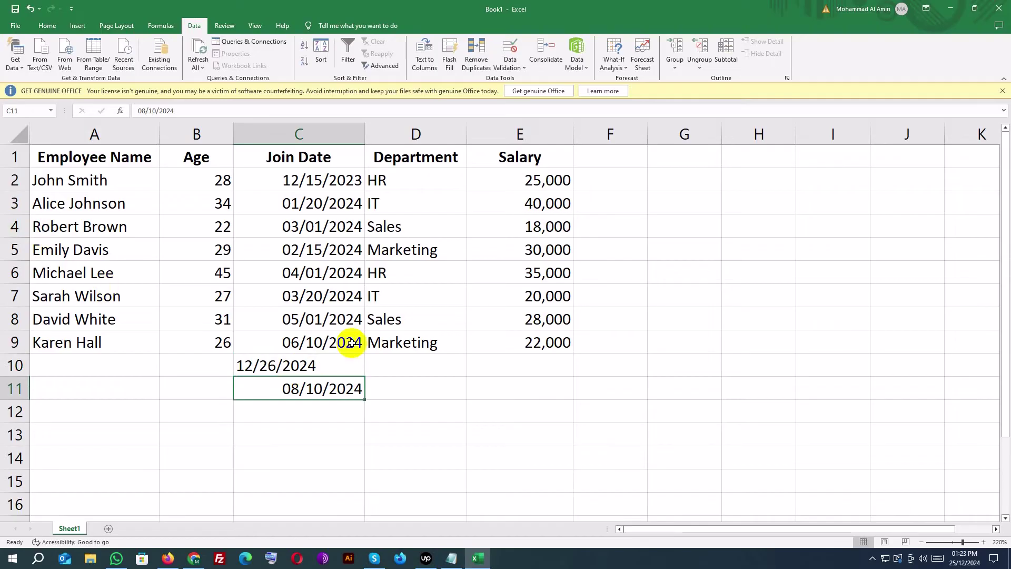
{"action": "left_click", "coordinate": [345, 362]}
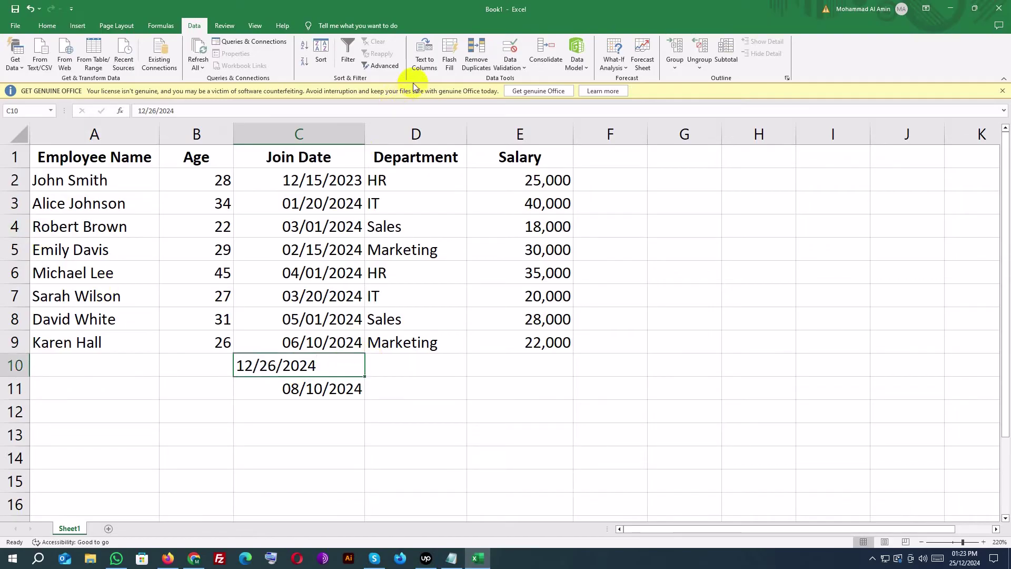
Review C10's validation rule without changing it, then check cell C11.
{"action": "left_click", "coordinate": [509, 46]}
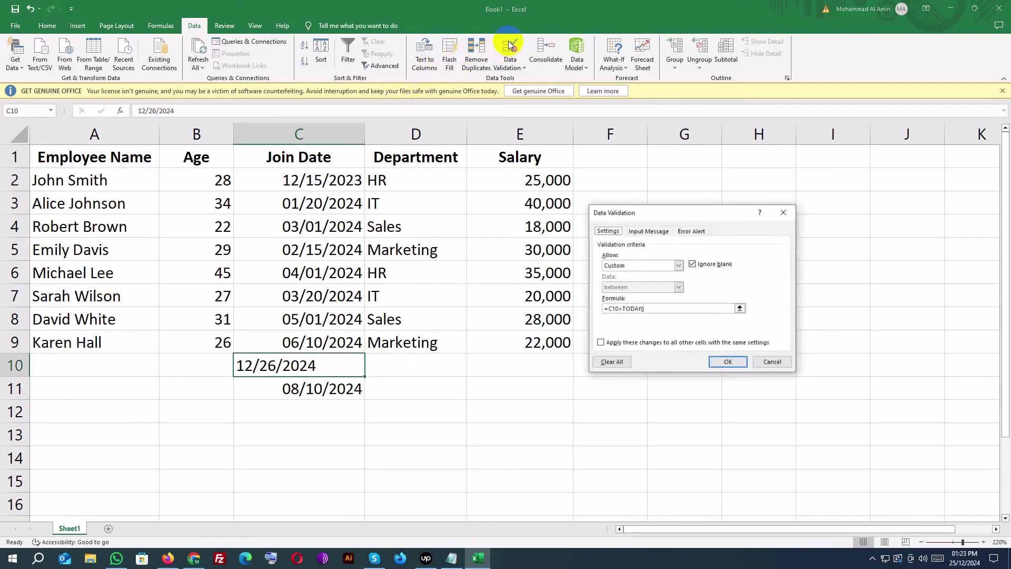
{"action": "left_click", "coordinate": [732, 364]}
{"action": "left_click", "coordinate": [323, 394]}
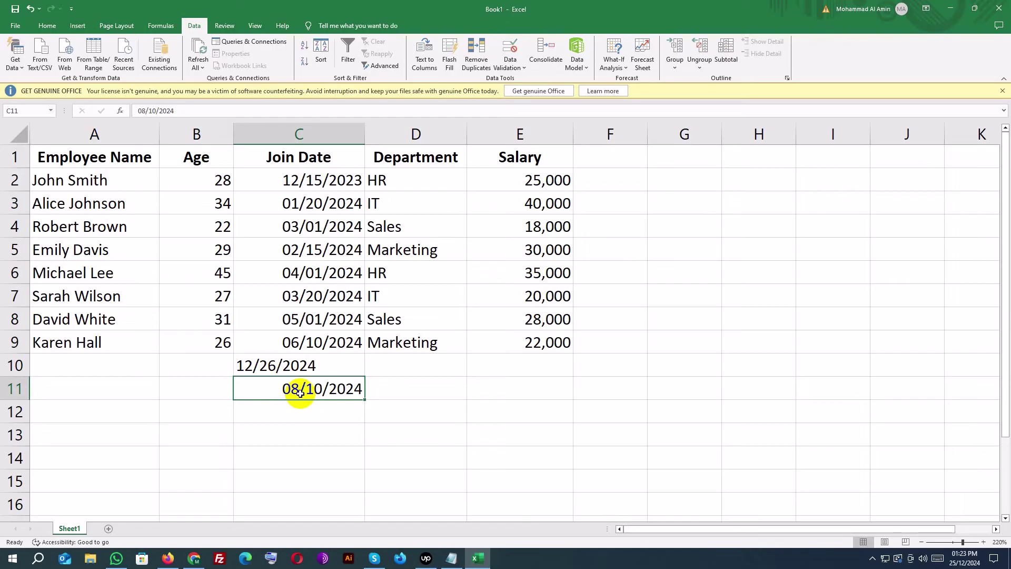
{"action": "left_click", "coordinate": [286, 451]}
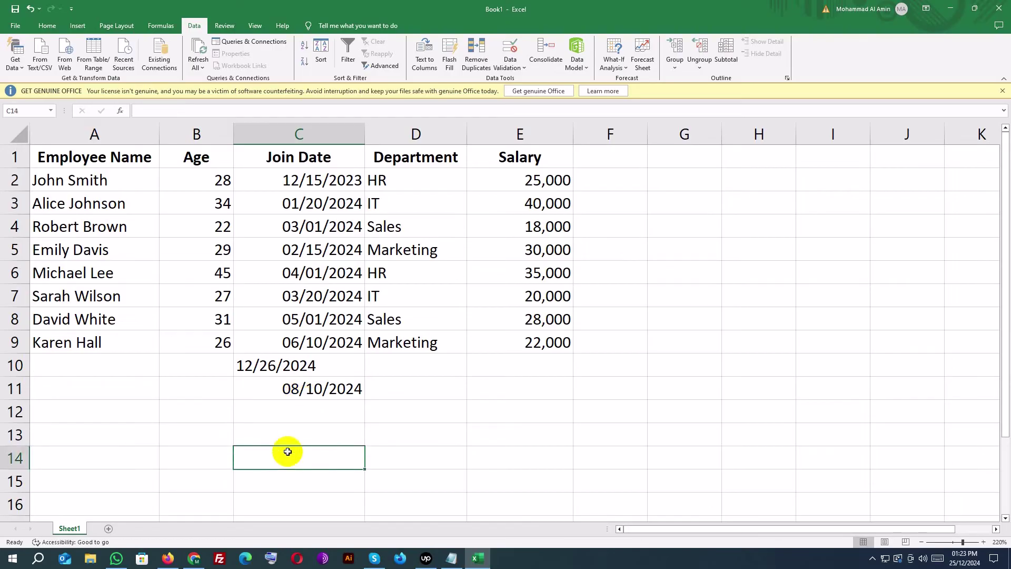
Apply the Custom rule =C1>TODAY() across C1:C11, agreeing to extend validation.
{"action": "left_click", "coordinate": [300, 156]}
{"action": "left_click", "coordinate": [311, 390], "text": "shift"}
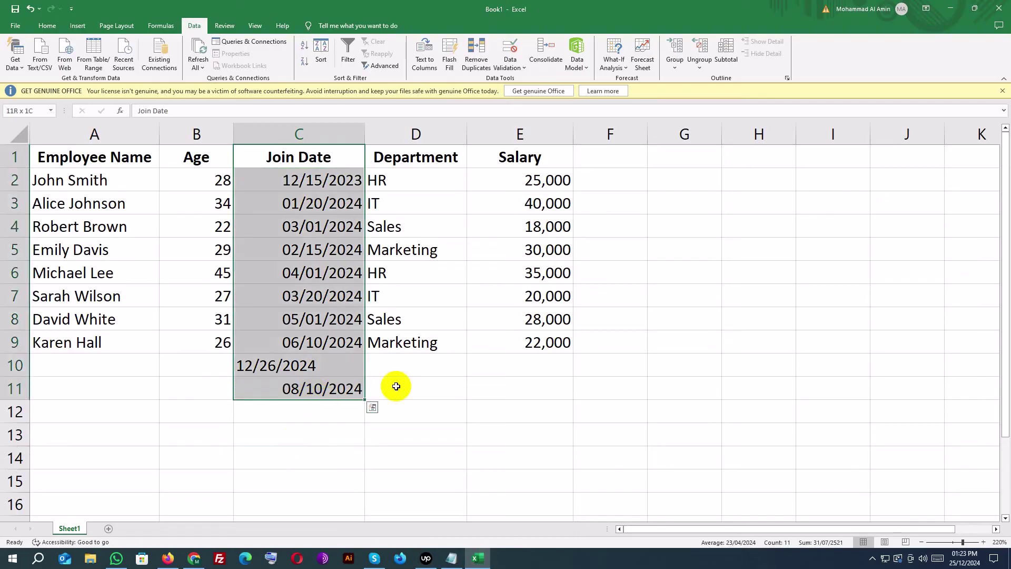
{"action": "left_click", "coordinate": [511, 49]}
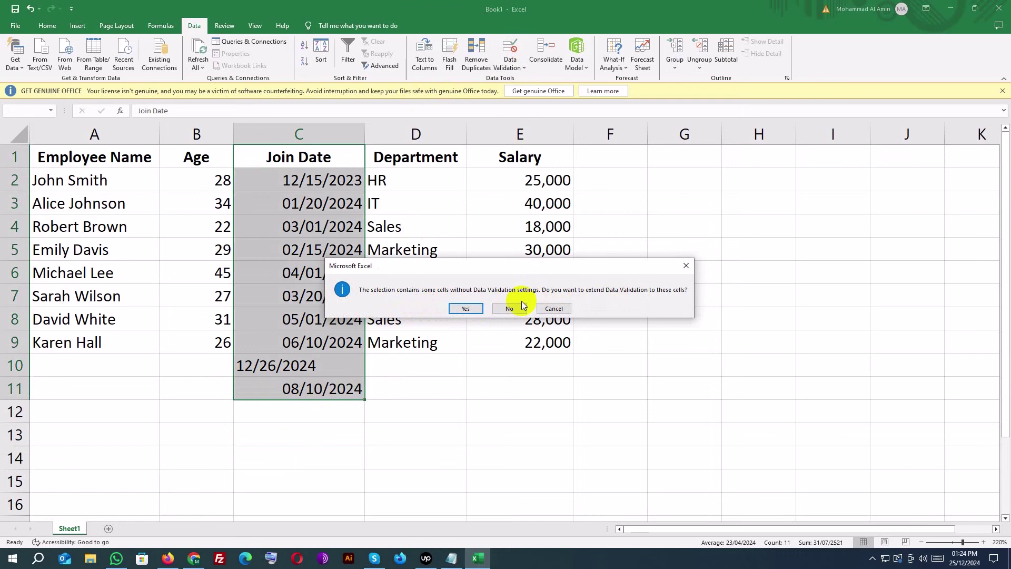
{"action": "left_click", "coordinate": [476, 310]}
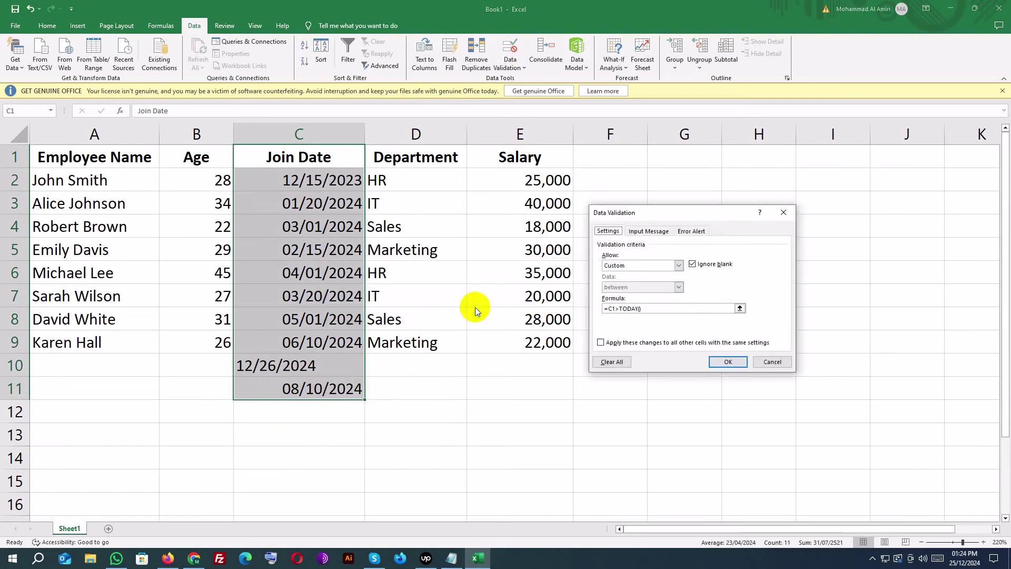
{"action": "left_click", "coordinate": [716, 360]}
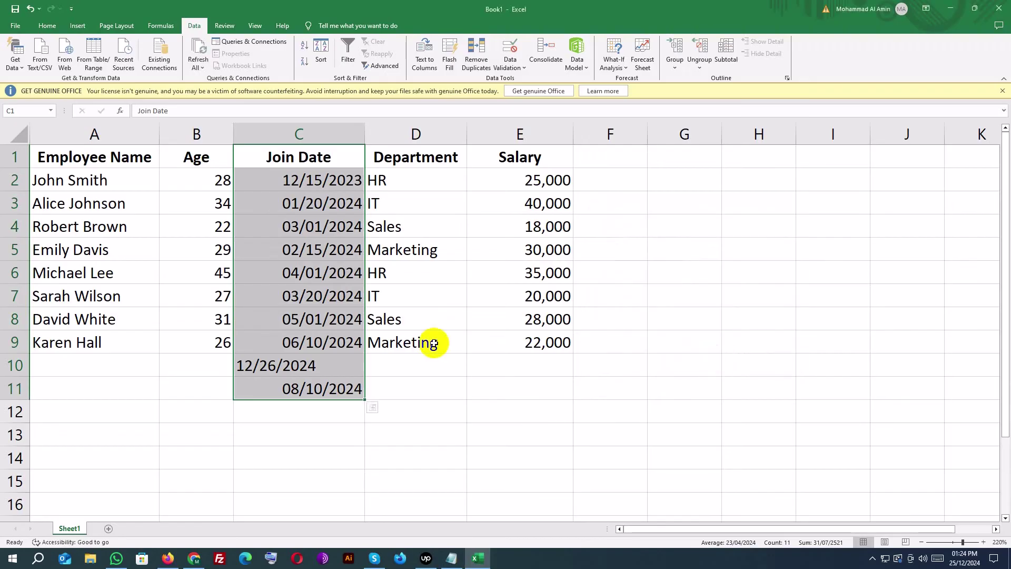
{"action": "left_click", "coordinate": [303, 371]}
Resubmit C11's date 08/10/2024, retrying each time the Invalid Date alert rejects it.
{"action": "left_click", "coordinate": [305, 388]}
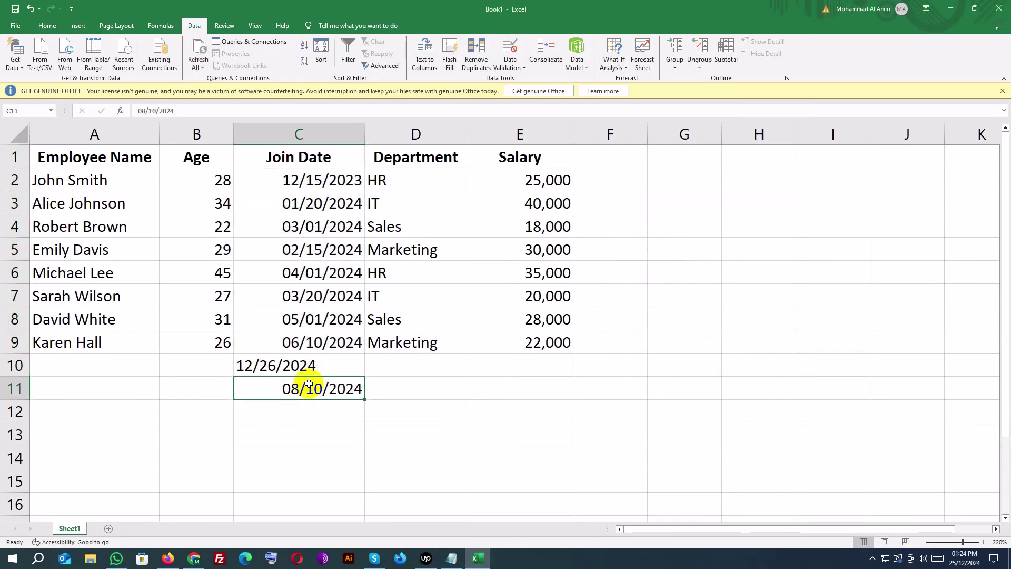
{"action": "double_click", "coordinate": [308, 388]}
{"action": "double_click", "coordinate": [308, 388]}
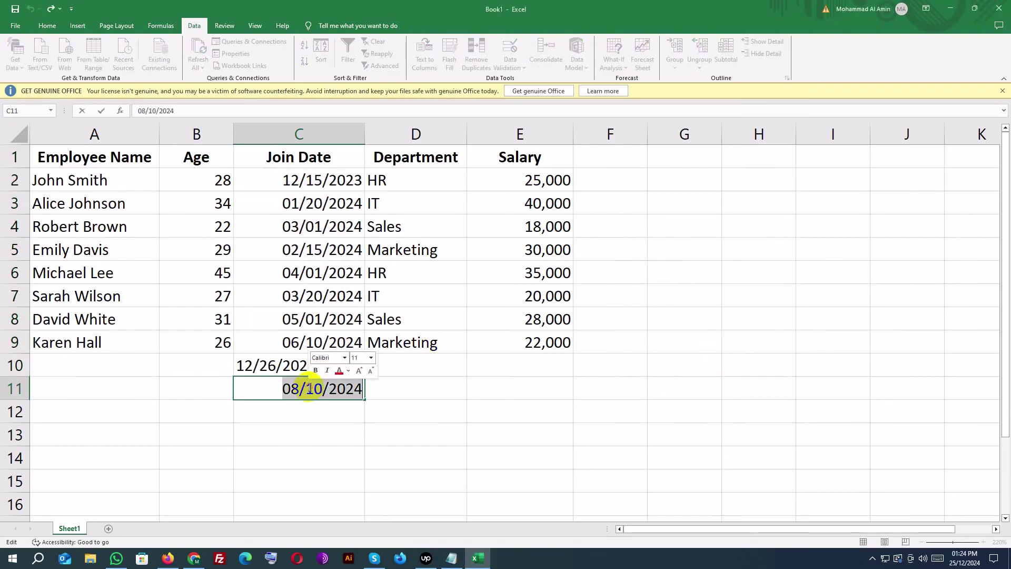
{"action": "key", "text": "Return"}
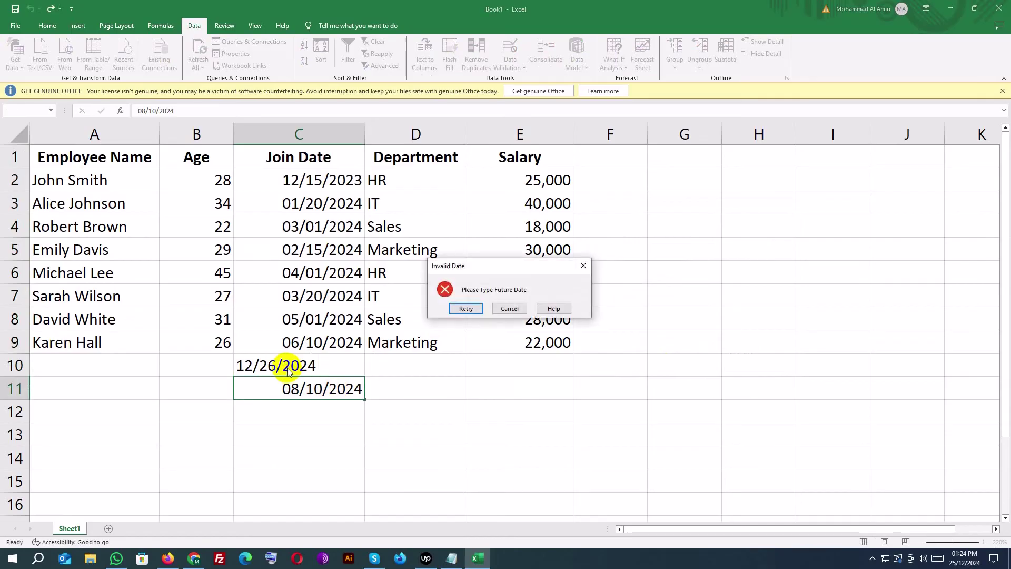
{"action": "left_click", "coordinate": [470, 310]}
{"action": "left_click", "coordinate": [336, 398]}
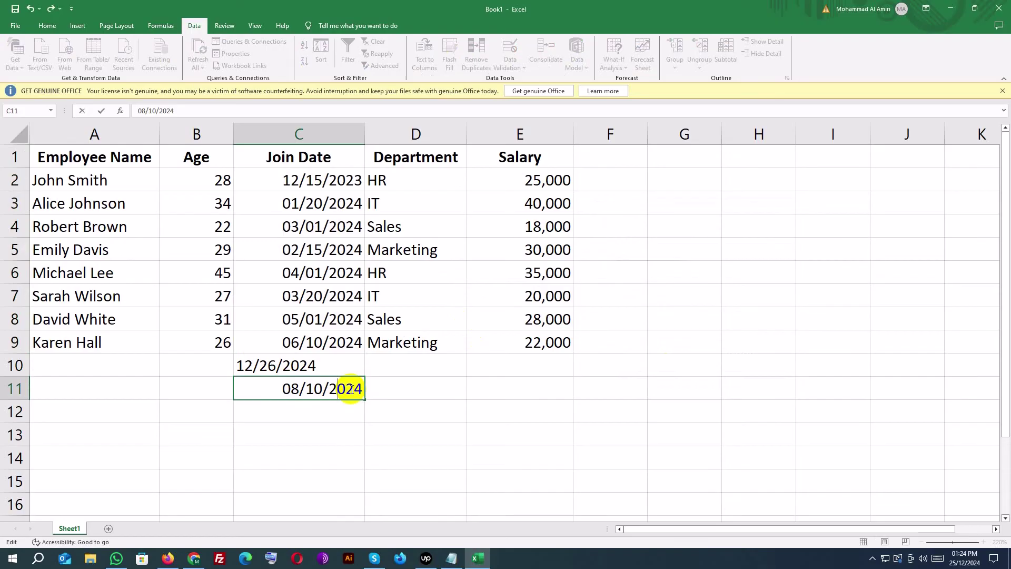
{"action": "left_click_drag", "start_coordinate": [362, 390], "coordinate": [251, 383]}
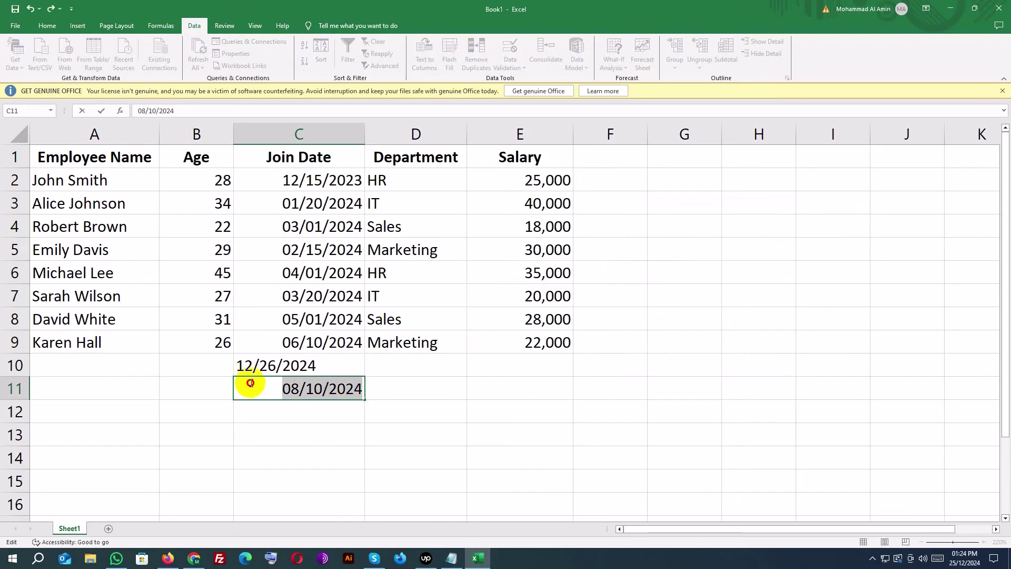
{"action": "left_click", "coordinate": [311, 410]}
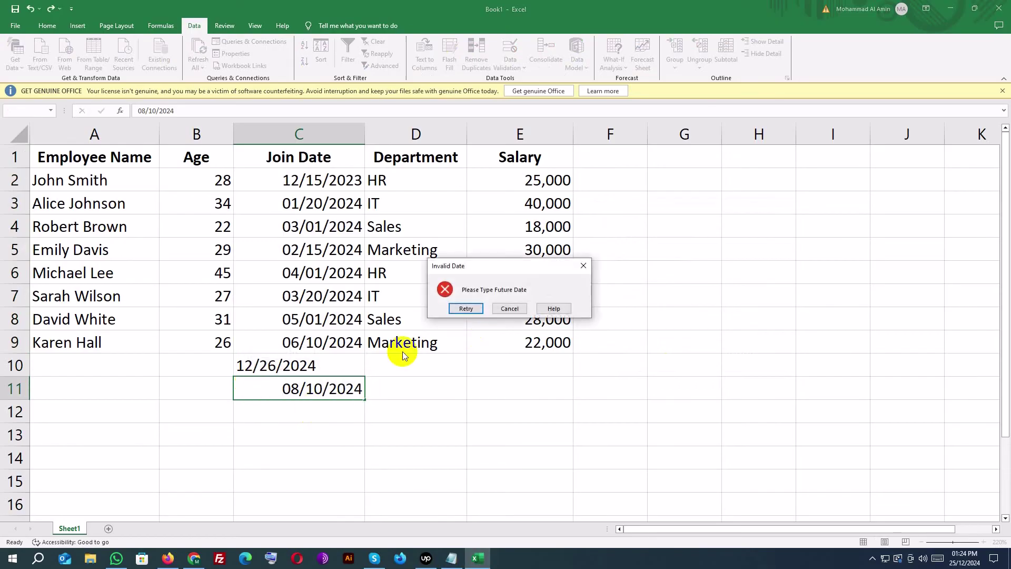
{"action": "left_click", "coordinate": [465, 309]}
{"action": "left_click", "coordinate": [324, 395]}
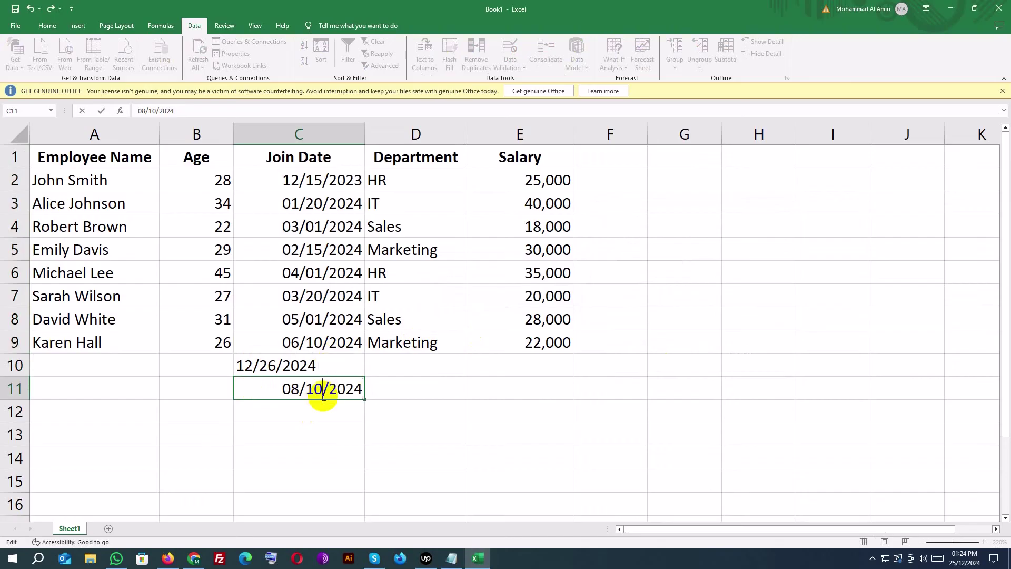
{"action": "left_click", "coordinate": [328, 367]}
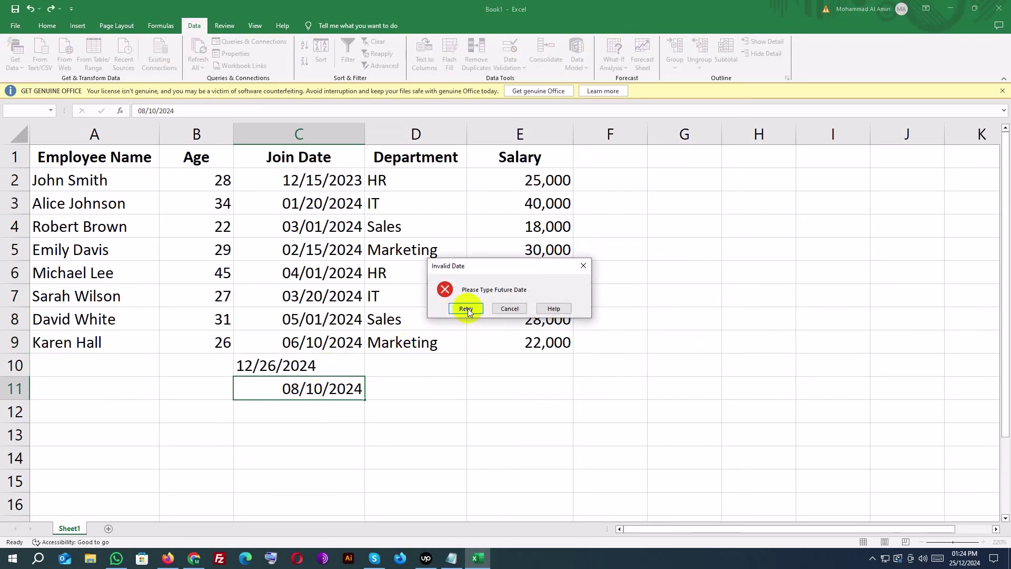
{"action": "left_click", "coordinate": [467, 309]}
{"action": "left_click", "coordinate": [325, 387]}
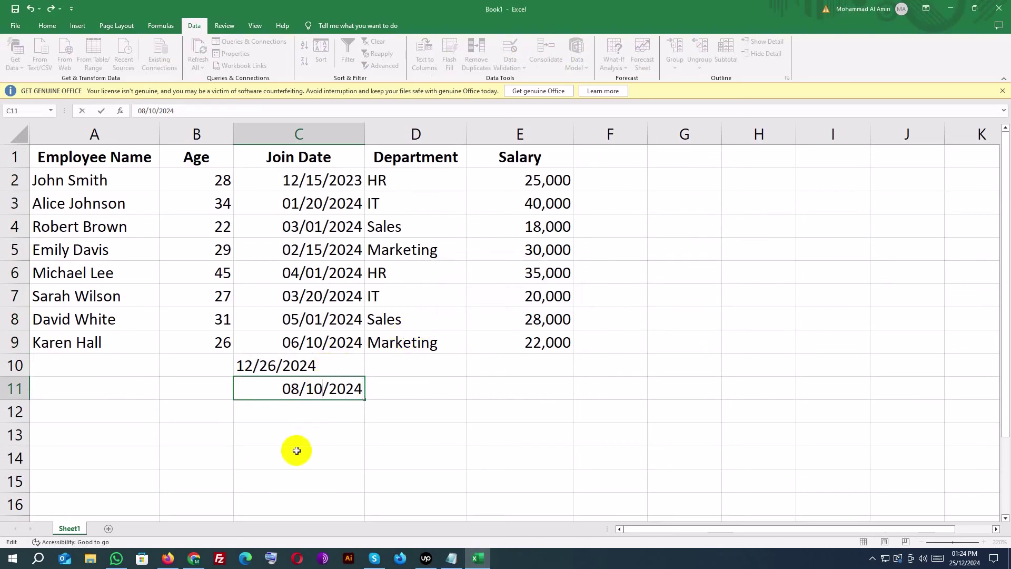
Replace C11's day with 26 and month with 12, entering 12/26/2024.
{"action": "key", "text": "Left"}
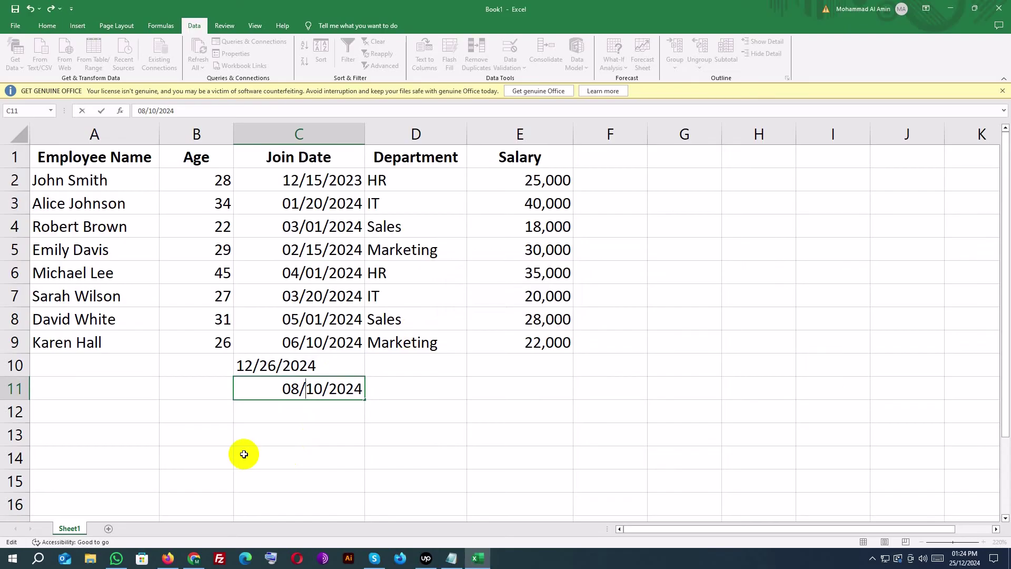
{"action": "key", "text": "shift+Right"}
{"action": "key", "text": "shift+Right"}
{"action": "type", "text": "26"}
{"action": "key", "text": "Left"}
{"action": "key", "text": "Left"}
{"action": "key", "text": "Left"}
{"action": "key", "text": "shift+Left"}
{"action": "key", "text": "shift+Left"}
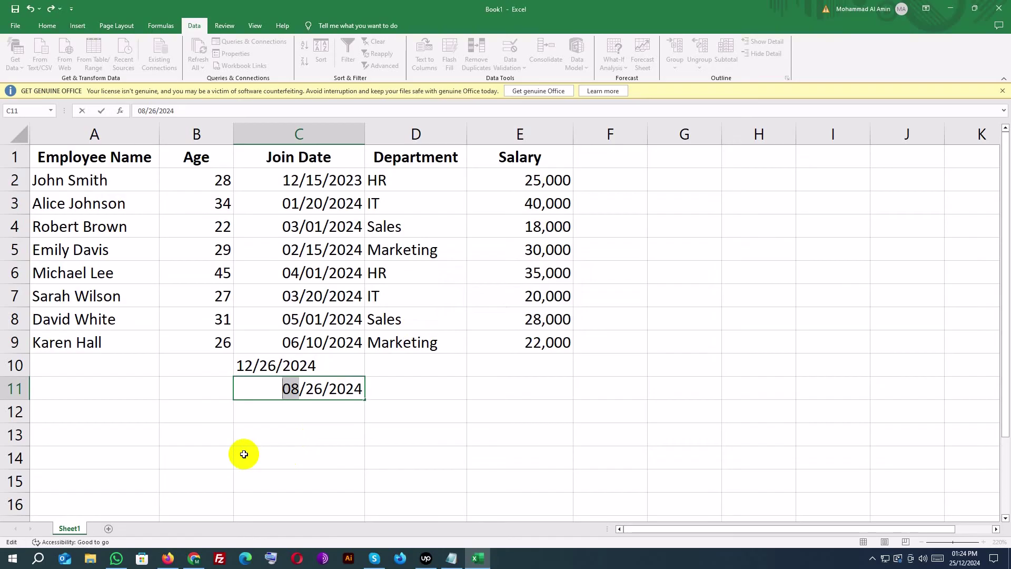
{"action": "type", "text": "12"}
{"action": "key", "text": "Return"}
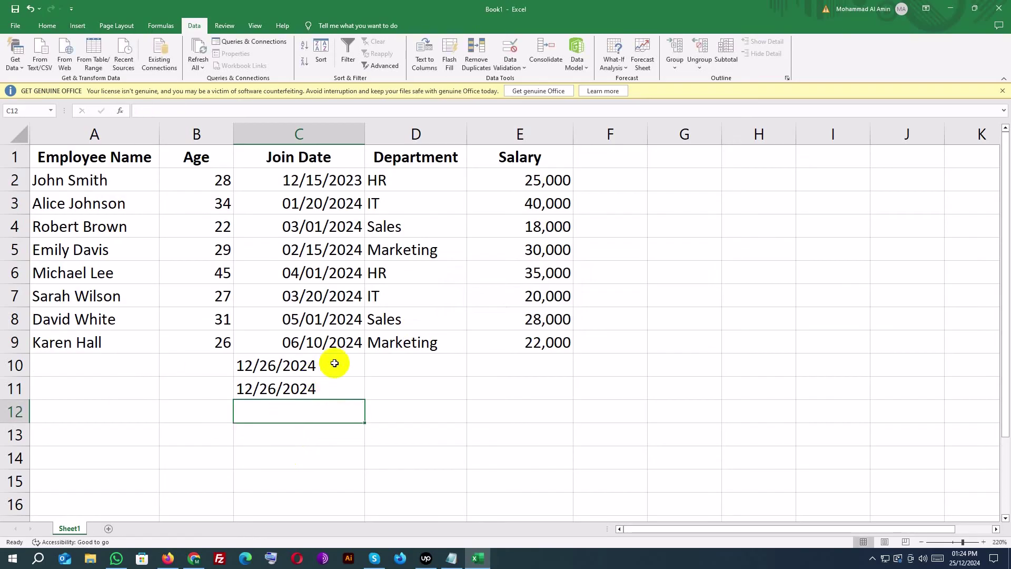
Select C1:C11 and use Clear All in Data Validation to remove its rules.
{"action": "left_click", "coordinate": [333, 363]}
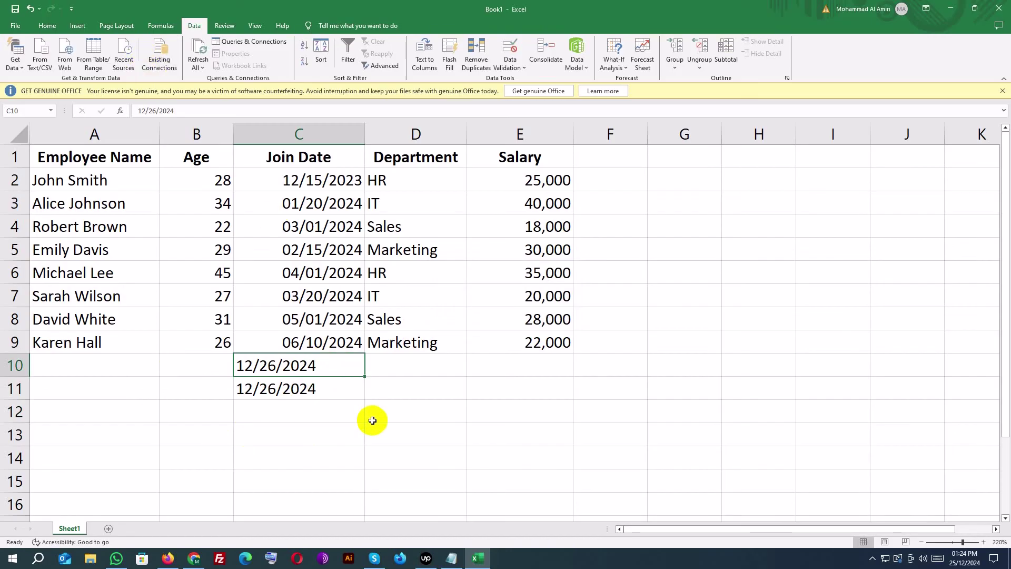
{"action": "left_click", "coordinate": [310, 391]}
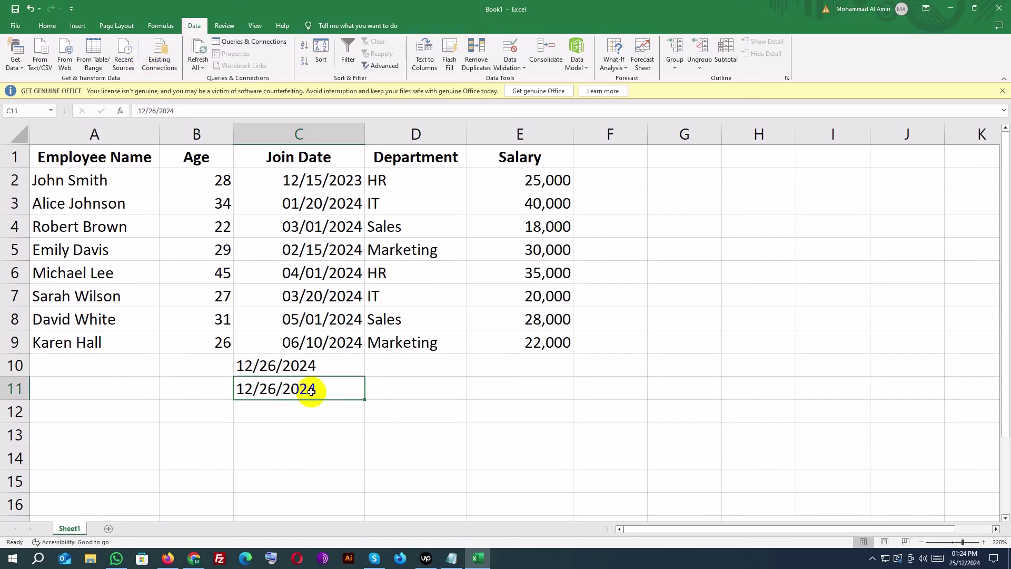
{"action": "left_click", "coordinate": [311, 157]}
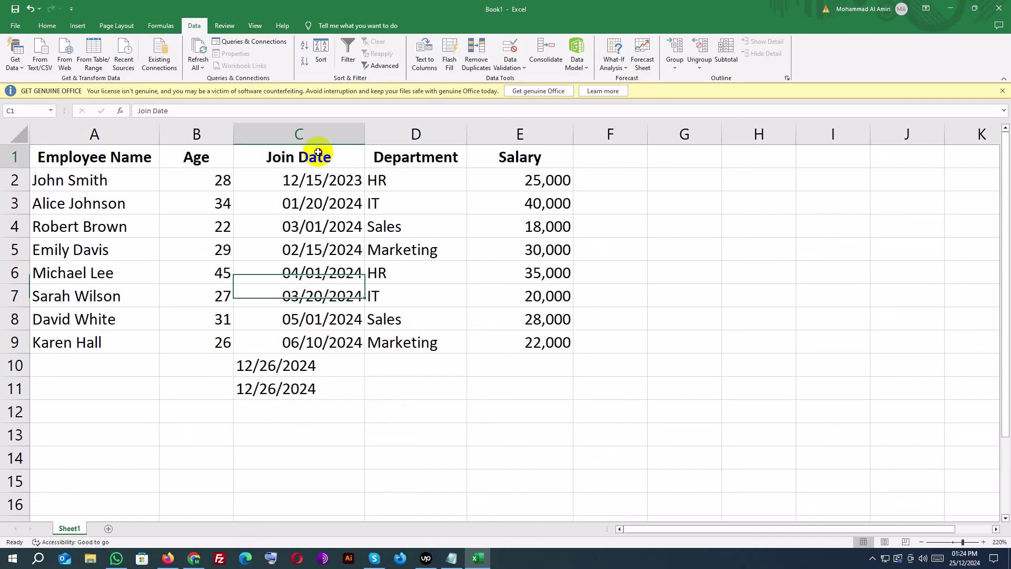
{"action": "left_click", "coordinate": [326, 386], "text": "shift"}
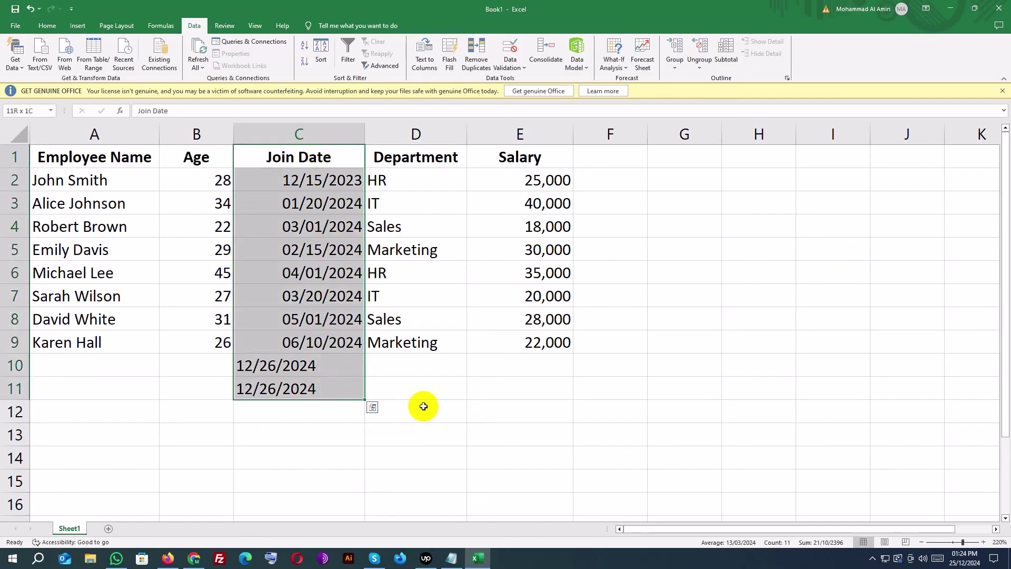
{"action": "left_click", "coordinate": [510, 67]}
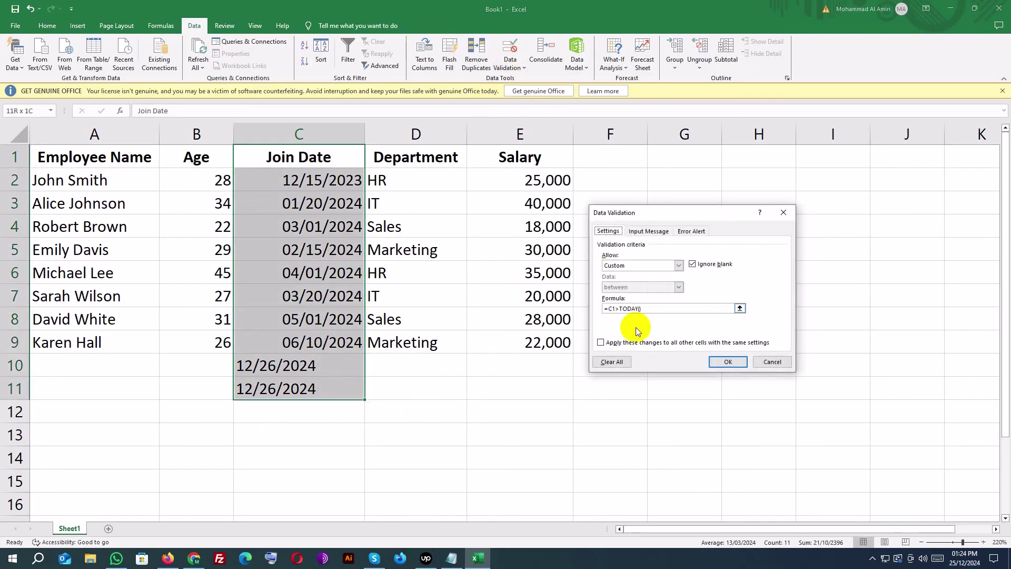
{"action": "left_click", "coordinate": [618, 363]}
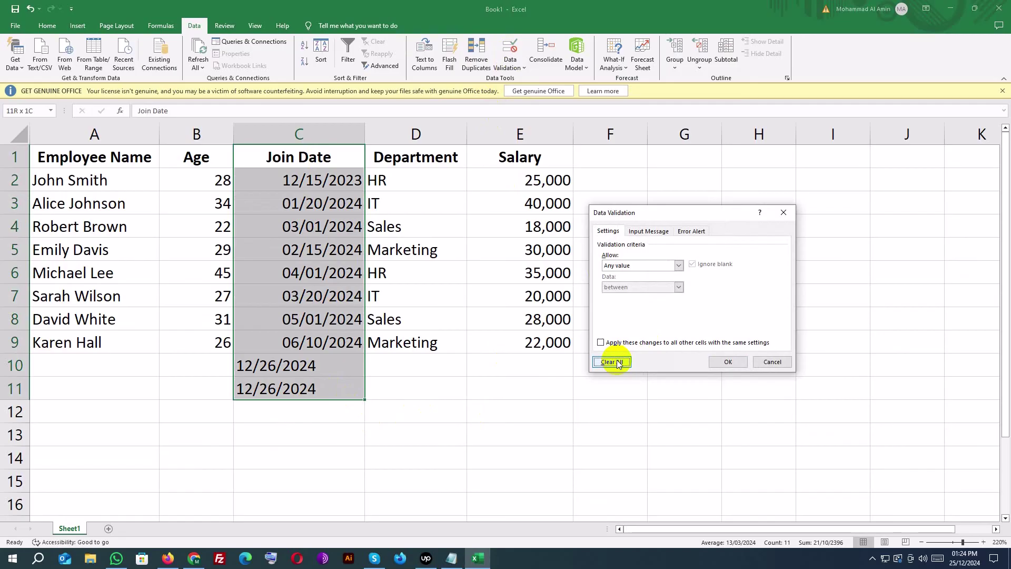
{"action": "left_click", "coordinate": [725, 362]}
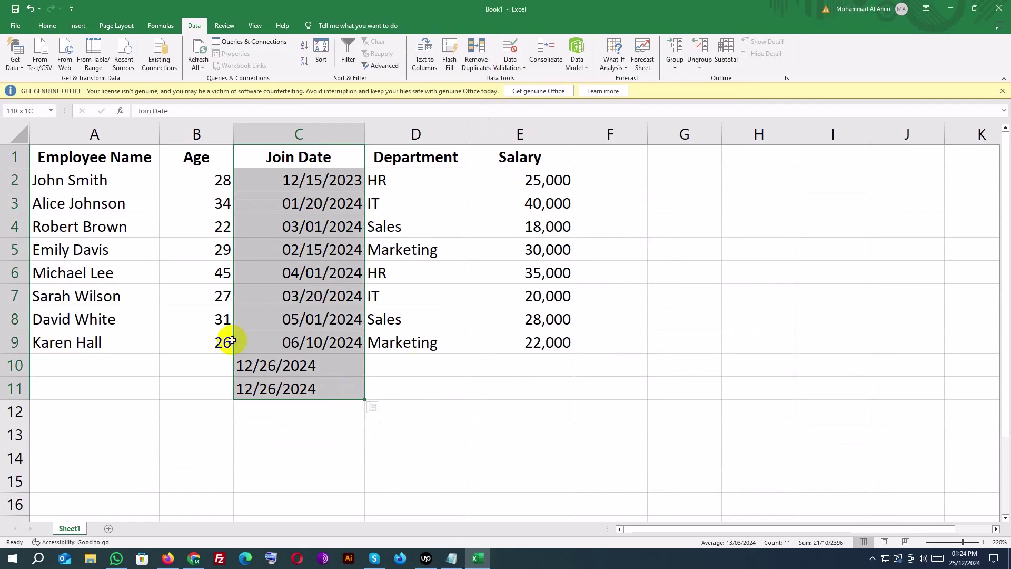
Confirm C4's Data Validation now shows Any value, then move to C12.
{"action": "left_click", "coordinate": [310, 183]}
{"action": "left_click", "coordinate": [324, 272]}
{"action": "left_click", "coordinate": [316, 227]}
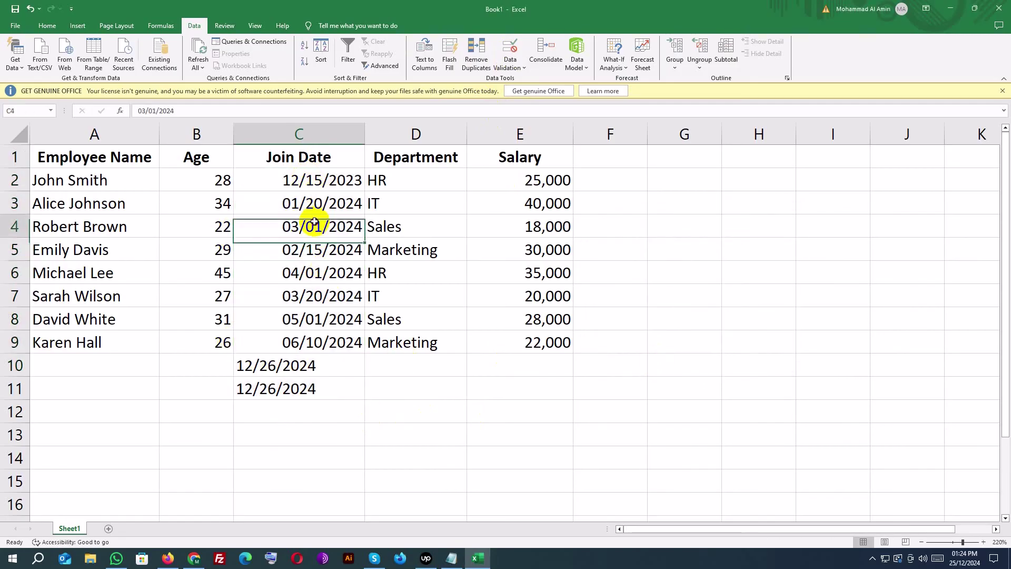
{"action": "left_click", "coordinate": [508, 55]}
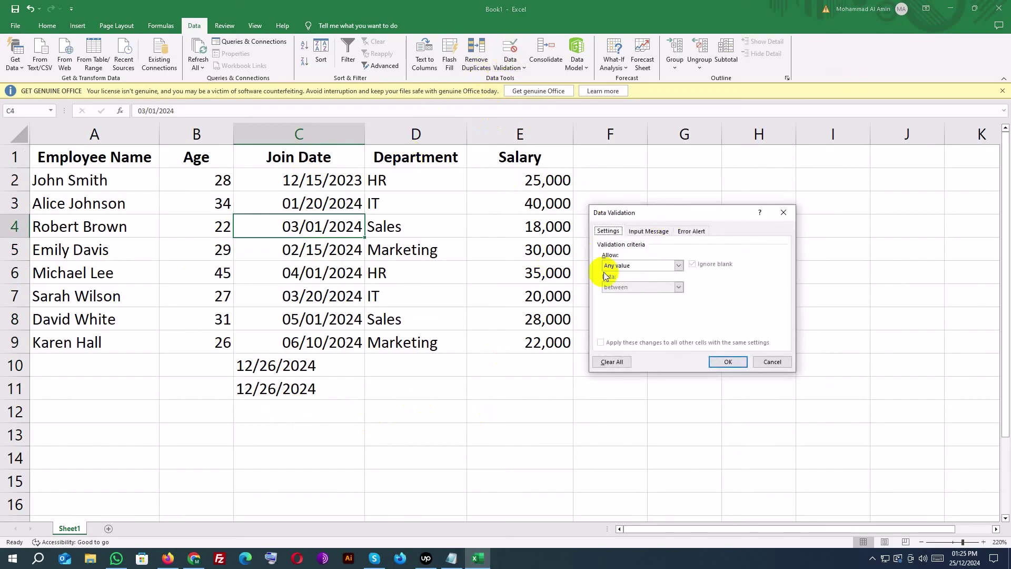
{"action": "left_click", "coordinate": [729, 363]}
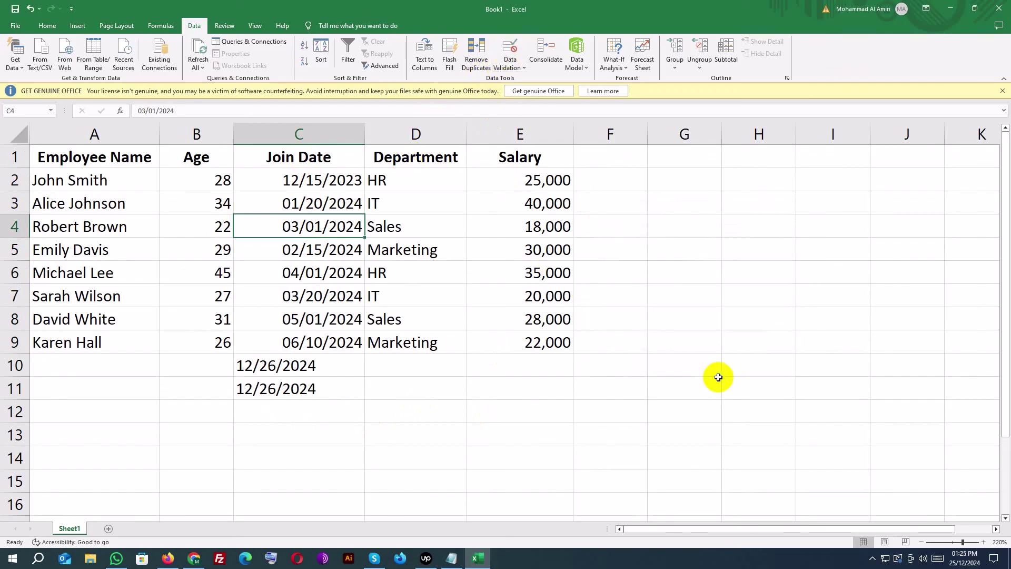
{"action": "left_click", "coordinate": [323, 403]}
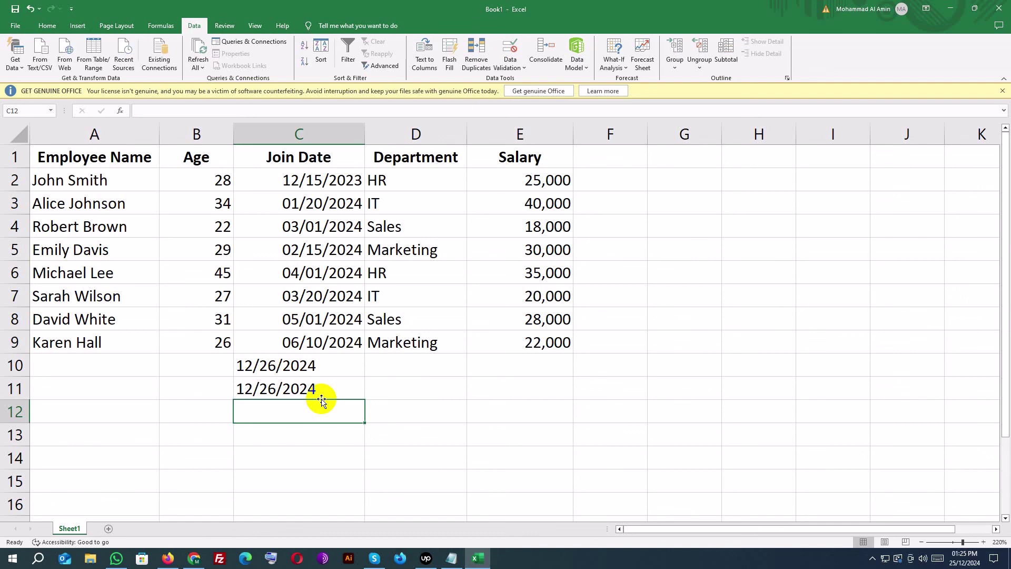